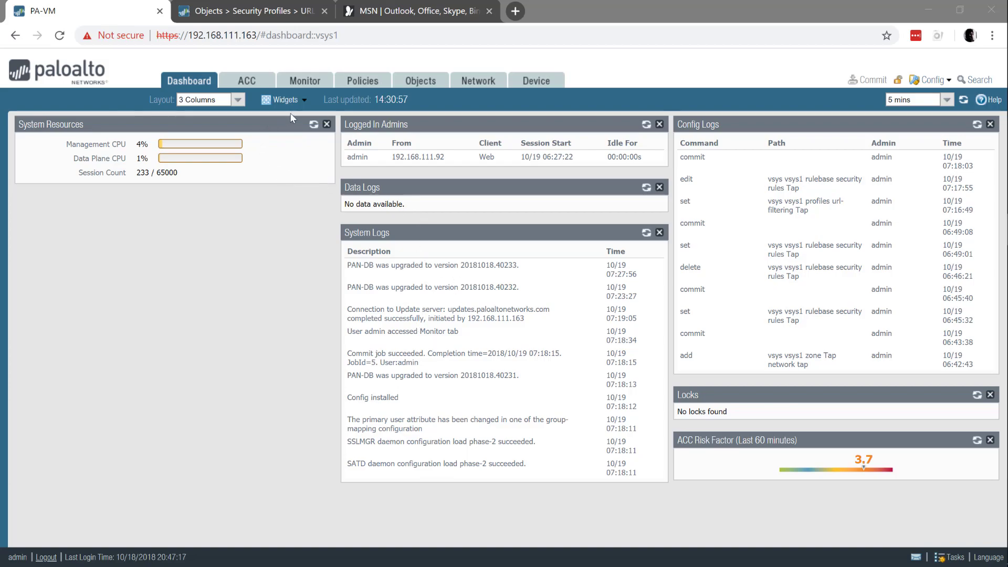
- Review the dashboard's Application, System and Logs widget choices and its column layout options
{"action": "left_click", "coordinate": [290, 106]}
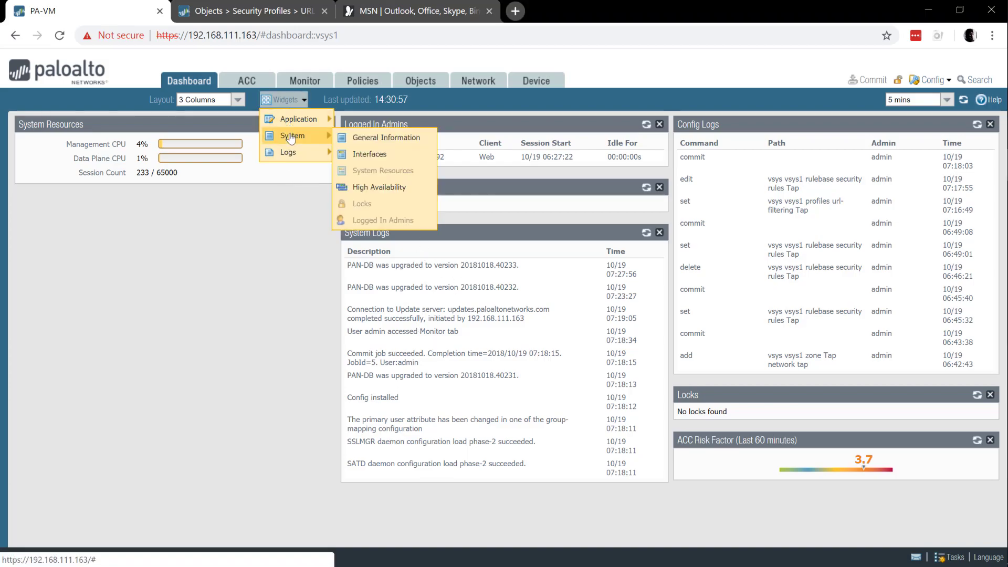
{"action": "mouse_move", "coordinate": [297, 121]}
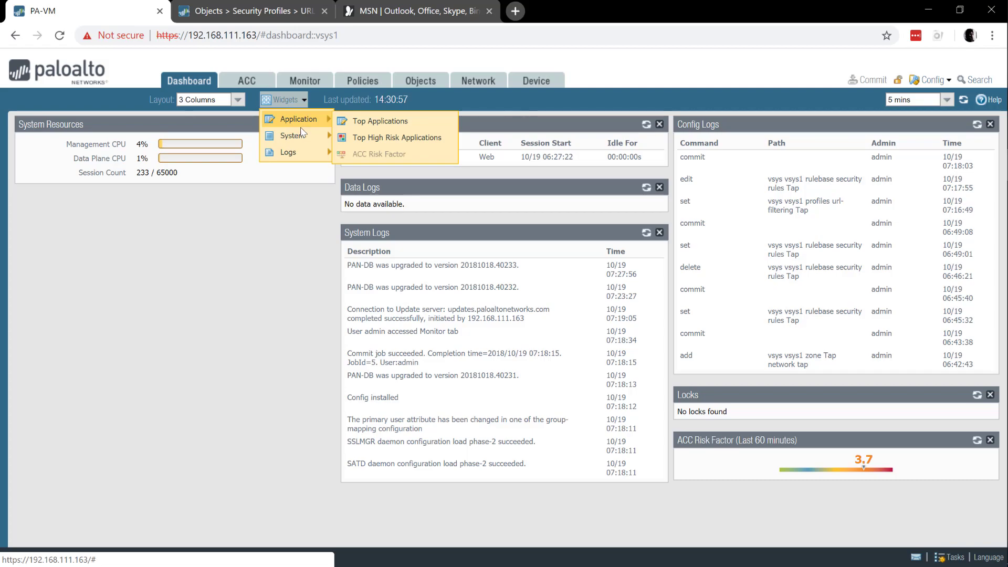
{"action": "mouse_move", "coordinate": [300, 158]}
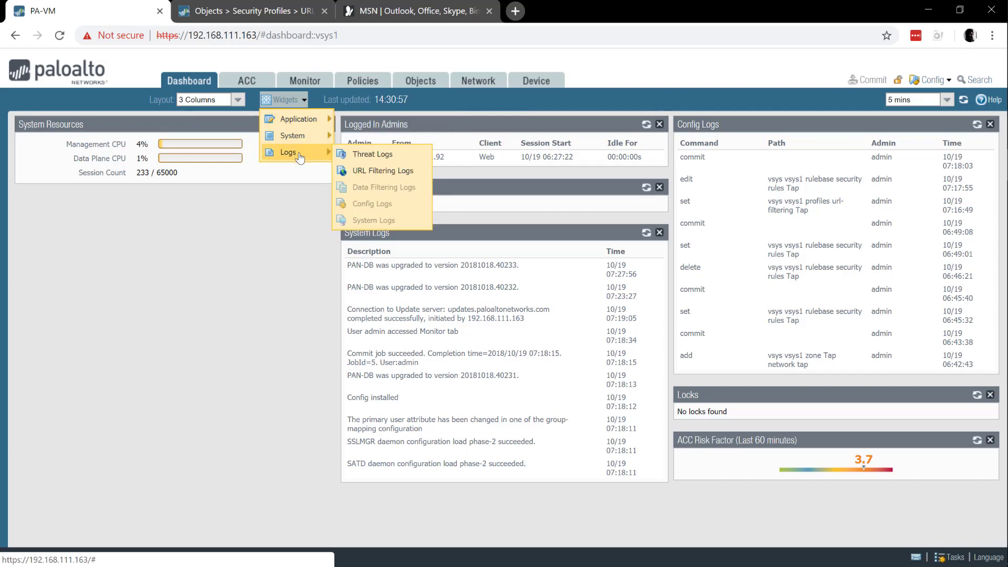
{"action": "left_click", "coordinate": [238, 100]}
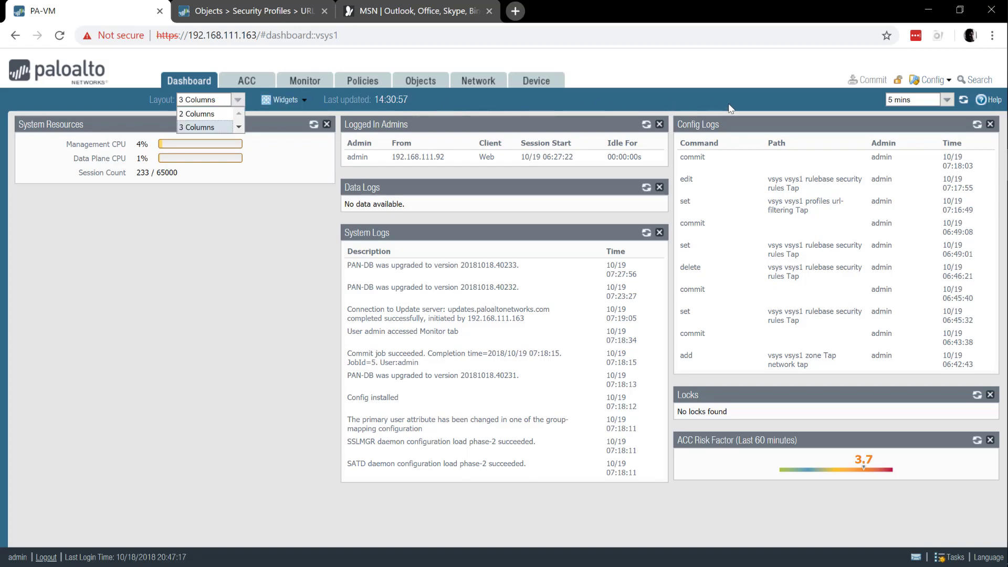
{"action": "left_click", "coordinate": [526, 109]}
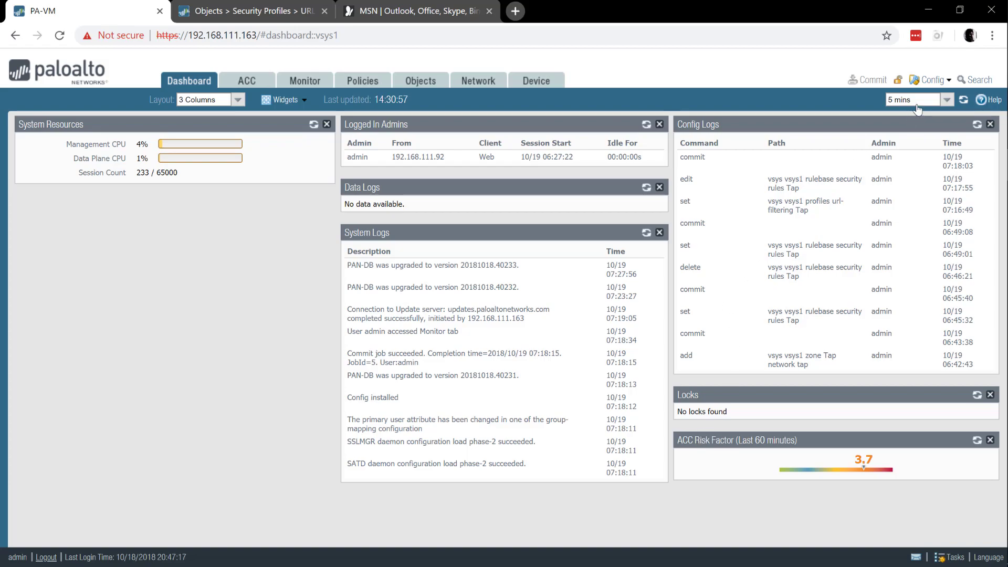
- Refresh the dashboard after checking its refresh intervals, and review all tasks in the Task Manager
{"action": "left_click", "coordinate": [948, 100]}
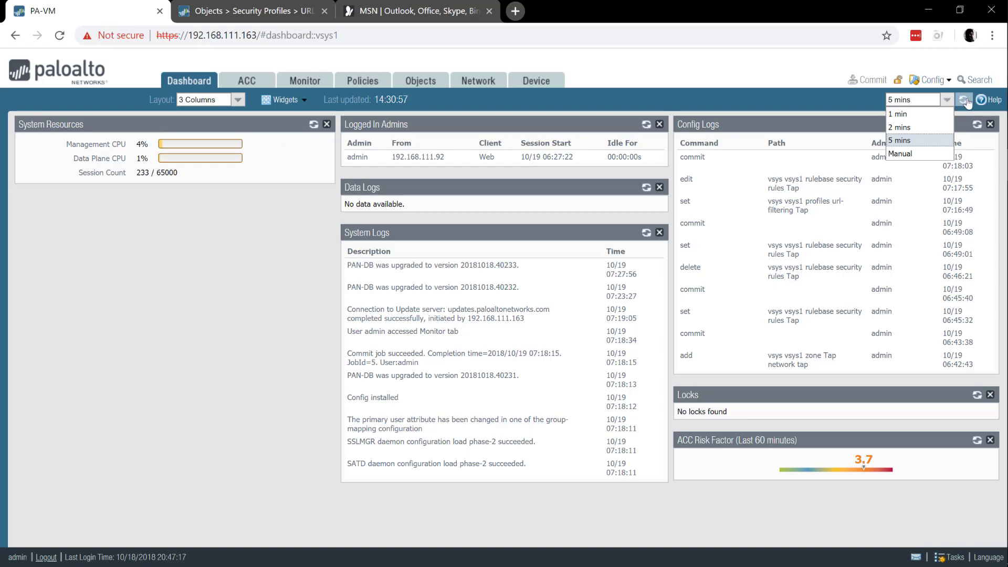
{"action": "left_click", "coordinate": [968, 101]}
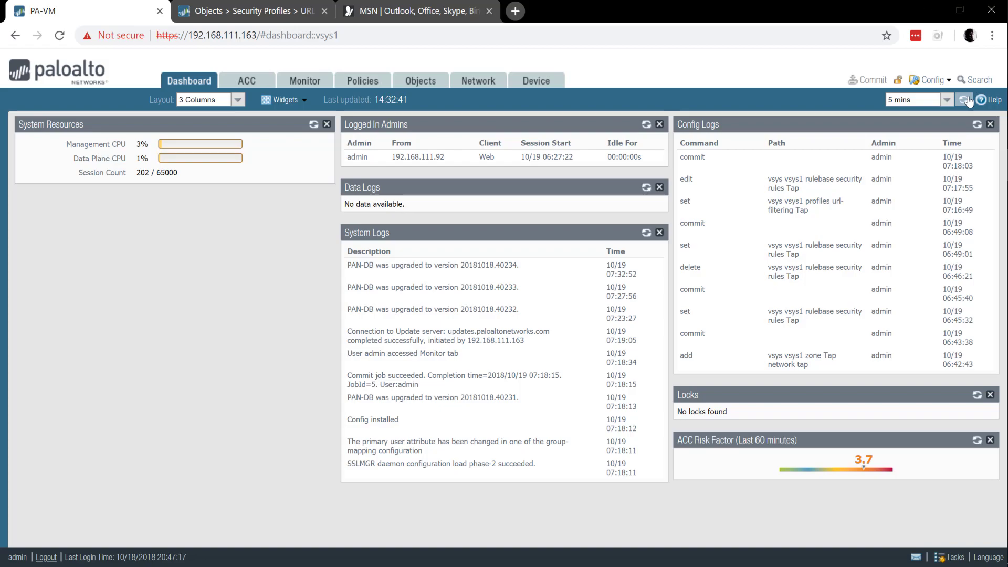
{"action": "left_click", "coordinate": [954, 558]}
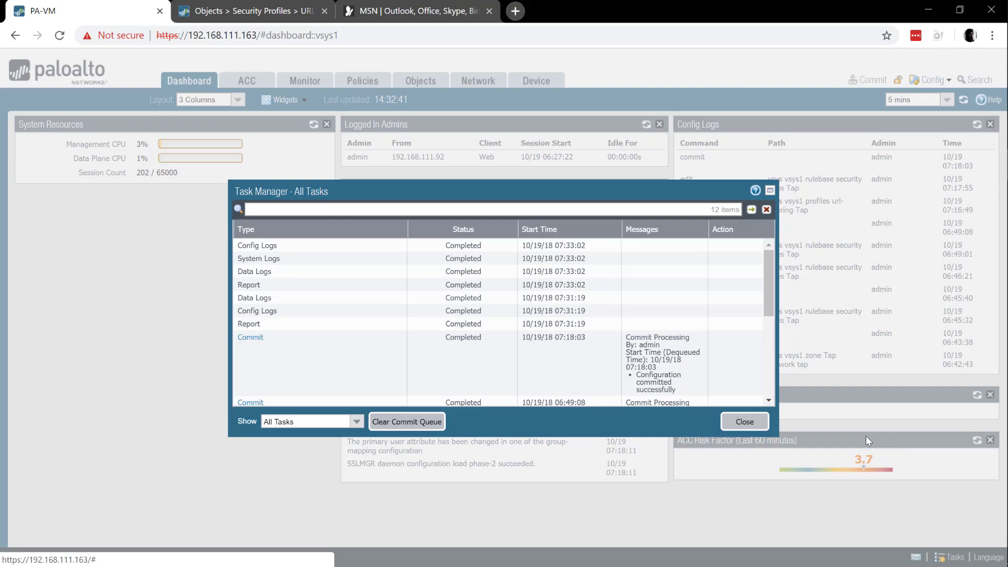
{"action": "left_click", "coordinate": [745, 422]}
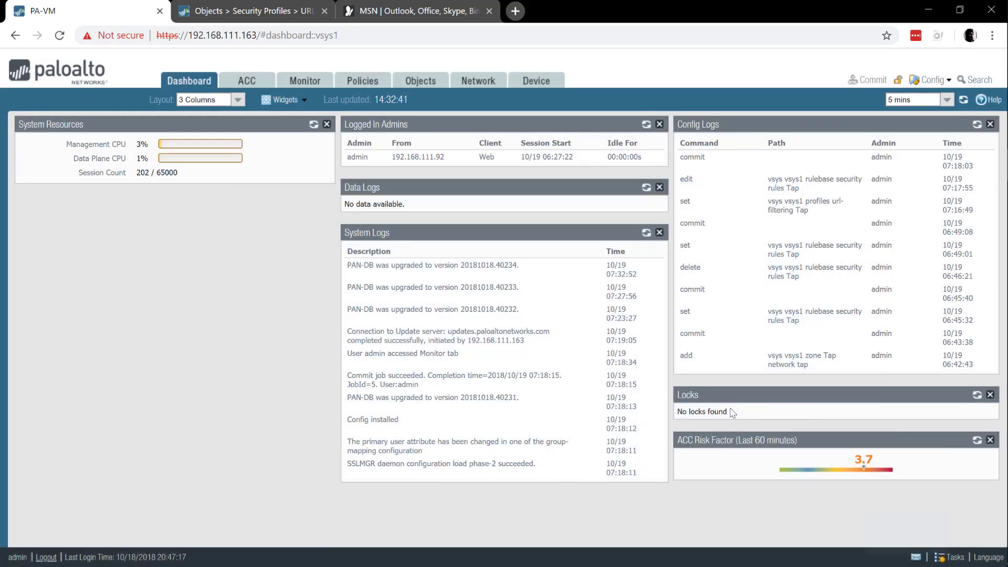
- Open the ACC and look over the attributes available for its global filters
{"action": "left_click", "coordinate": [252, 82]}
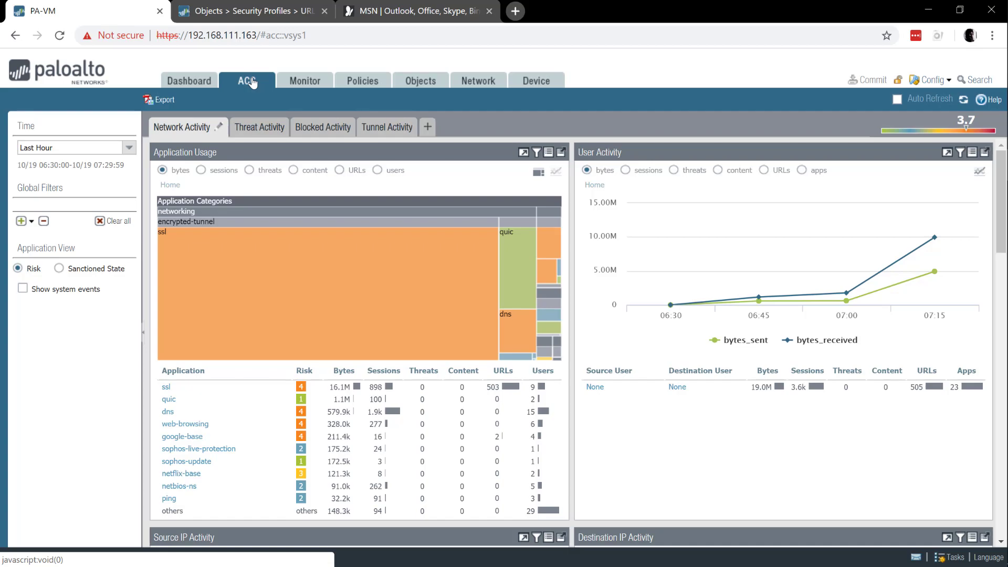
{"action": "left_click", "coordinate": [21, 221]}
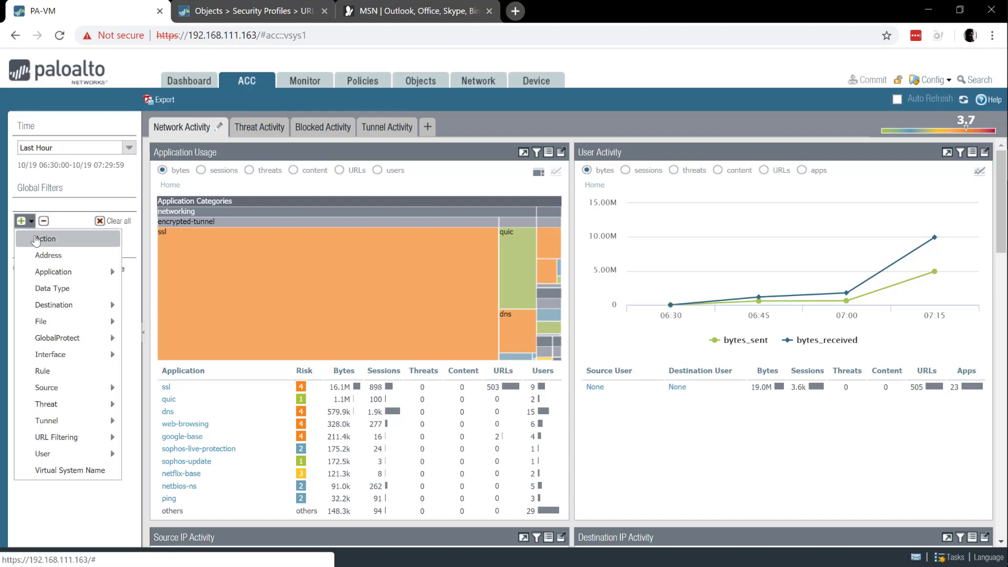
{"action": "mouse_move", "coordinate": [38, 275]}
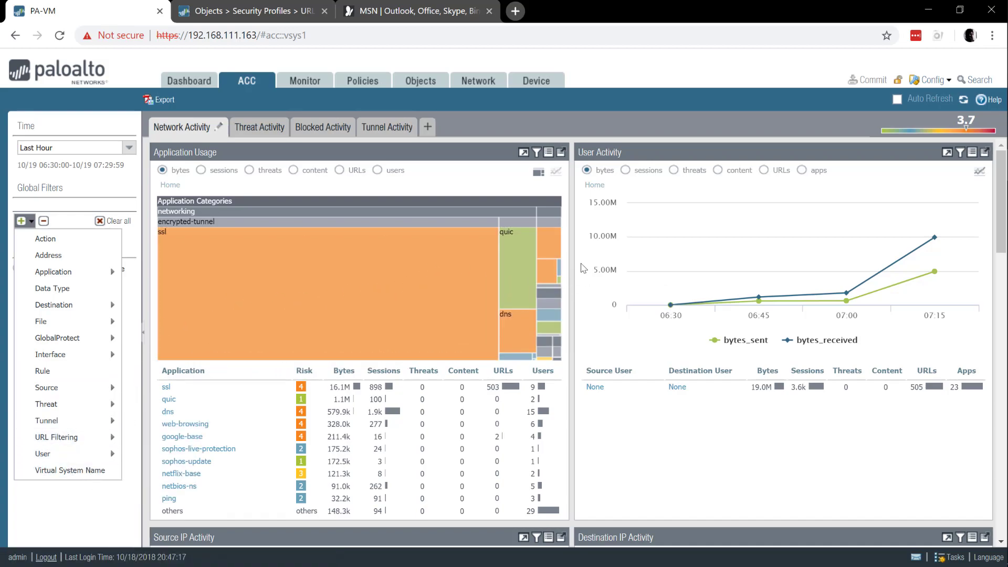
- Examine the ACC's network activity, including IP activity, regions and ssl application usage, as well as its threat activity
{"action": "scroll", "coordinate": [583, 269], "scroll_direction": "down", "scroll_amount": 10}
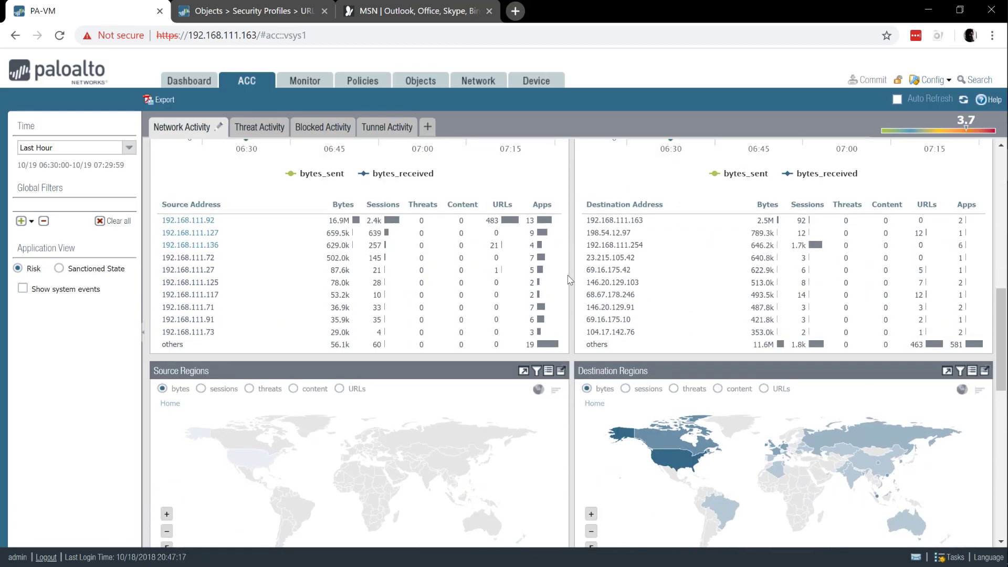
{"action": "scroll", "coordinate": [570, 279], "scroll_direction": "down", "scroll_amount": 4}
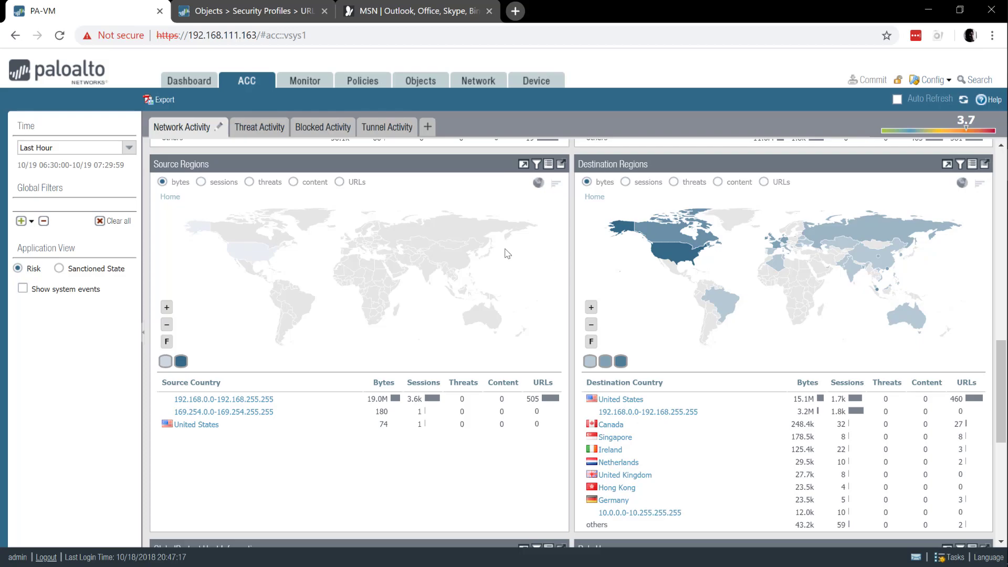
{"action": "scroll", "coordinate": [288, 157], "scroll_direction": "up", "scroll_amount": 10}
{"action": "mouse_move", "coordinate": [294, 226]}
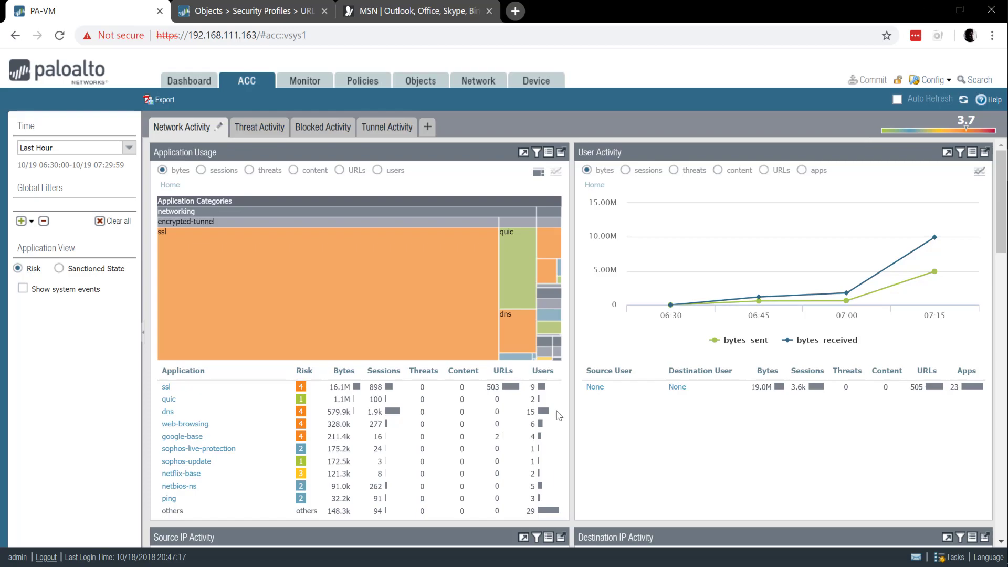
{"action": "mouse_move", "coordinate": [354, 231]}
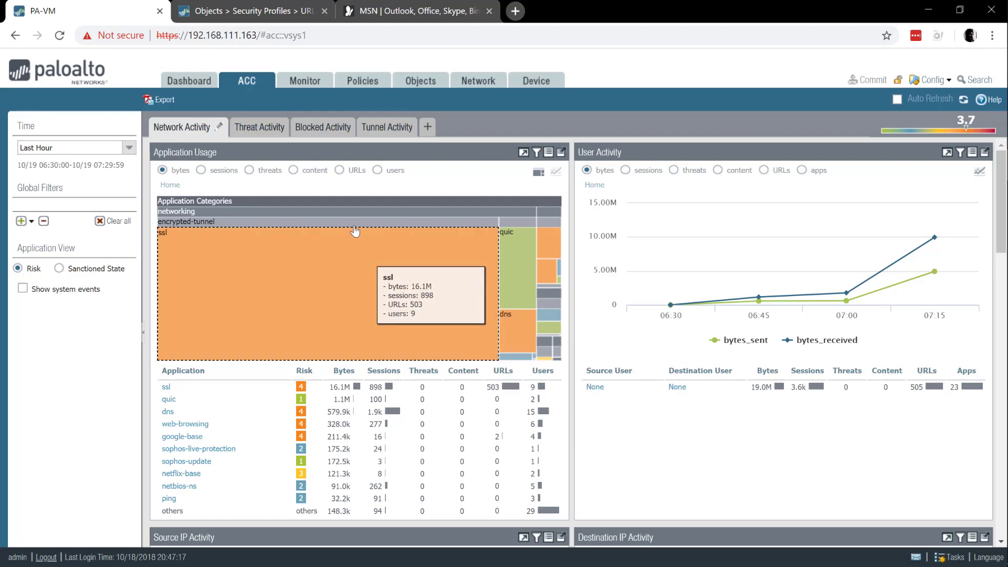
{"action": "left_click", "coordinate": [266, 127]}
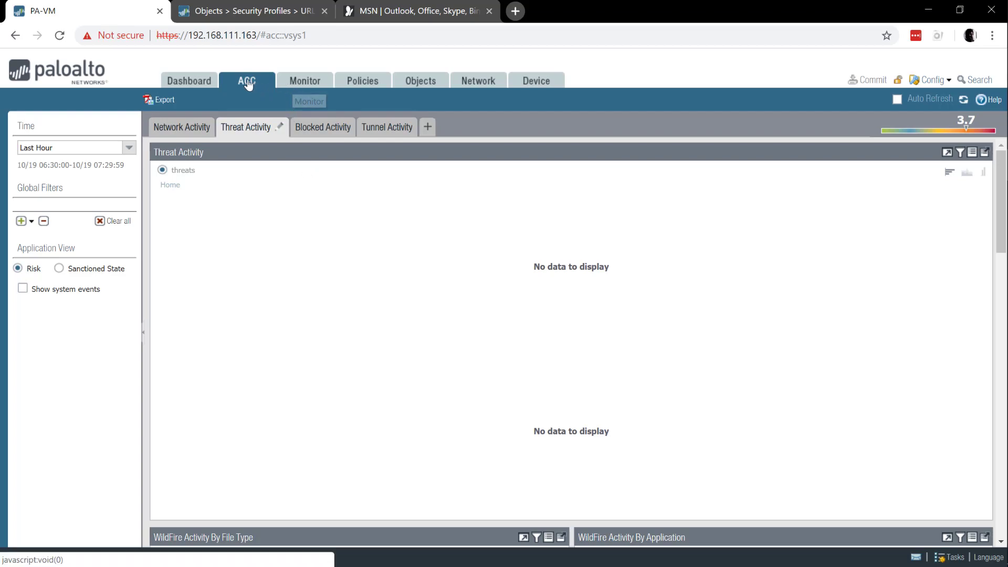
{"action": "left_click", "coordinate": [204, 126]}
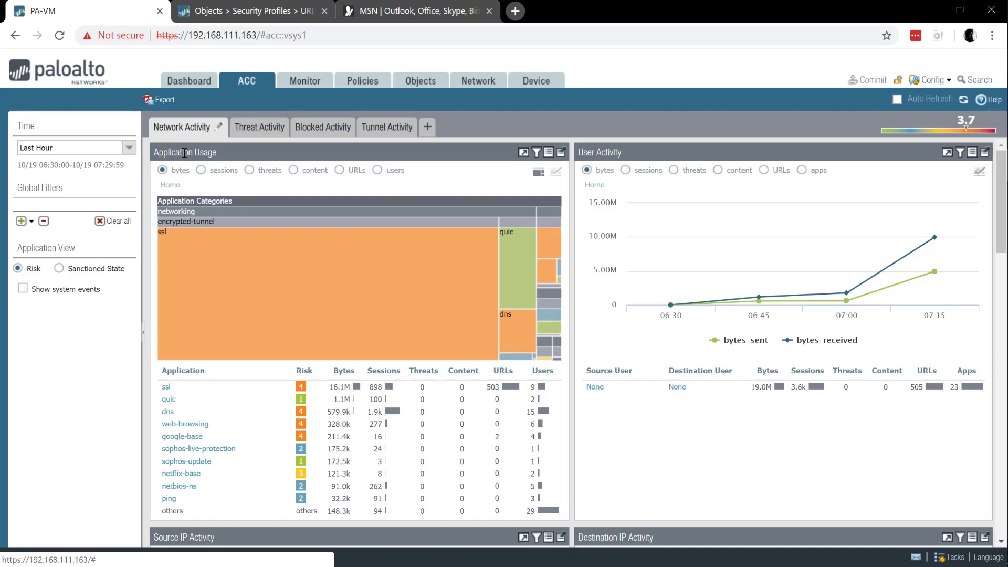
- Open the URL Filtering logs, refresh the entries and check the available automatic refresh intervals
{"action": "left_click", "coordinate": [299, 84]}
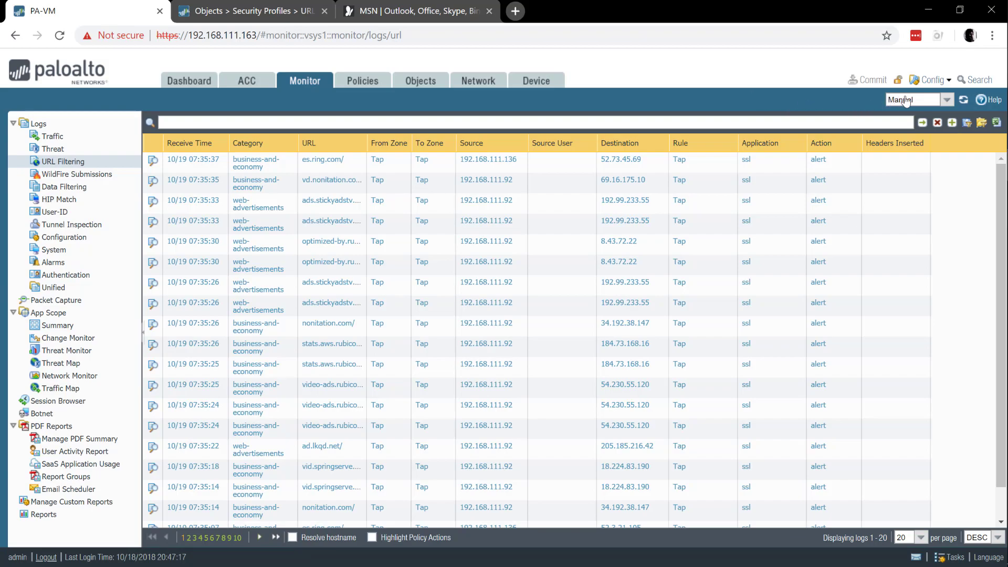
{"action": "left_click", "coordinate": [963, 99]}
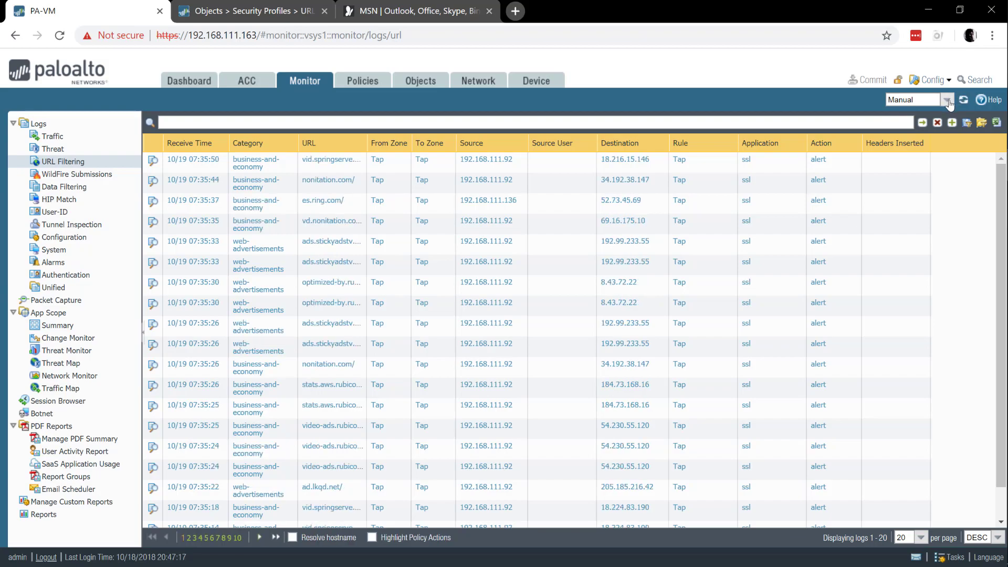
{"action": "left_click", "coordinate": [947, 100]}
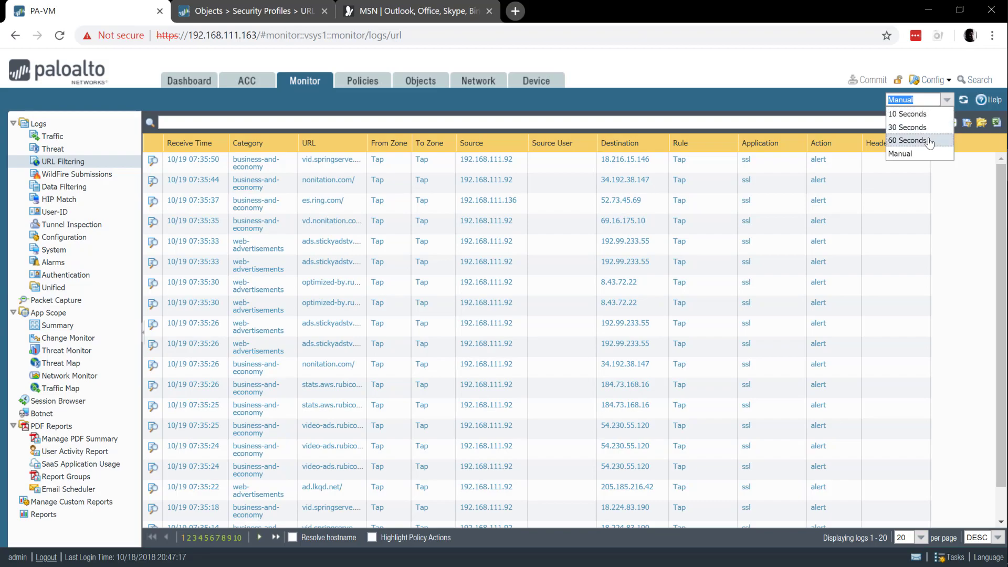
{"action": "left_click", "coordinate": [874, 105]}
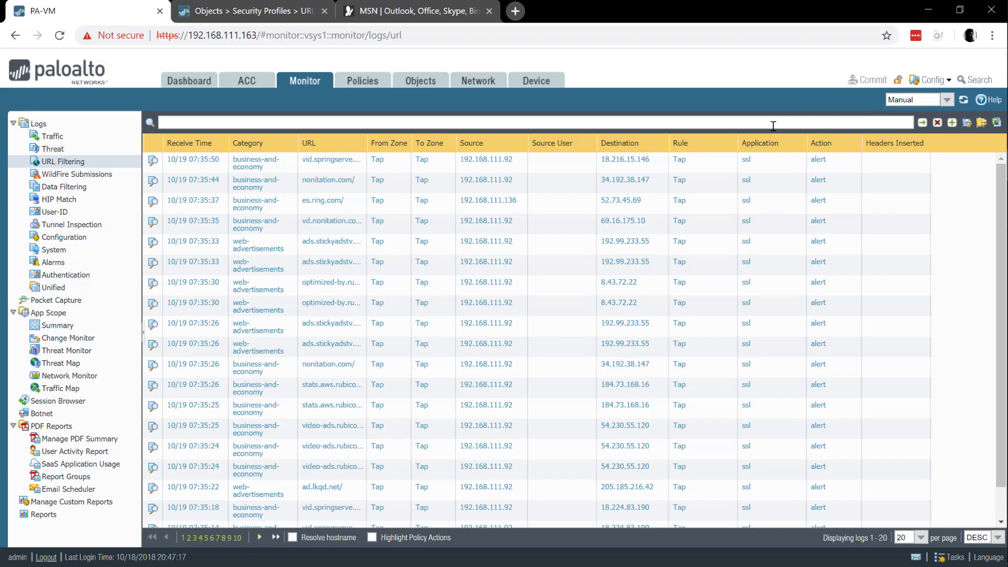
- Filter the URL Filtering logs to entries with destination address 8.43.72.22
{"action": "left_click", "coordinate": [610, 283]}
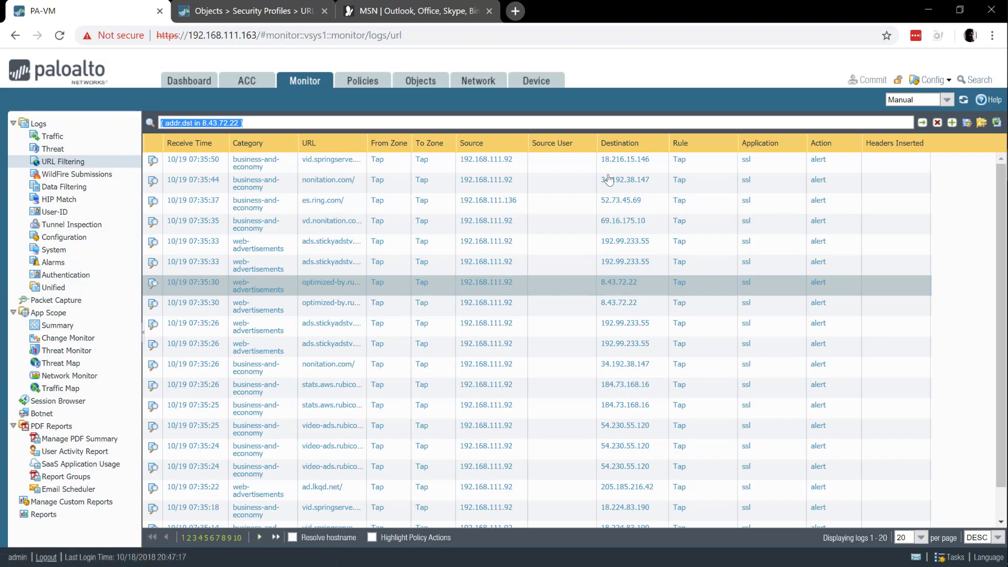
{"action": "left_click", "coordinate": [923, 124]}
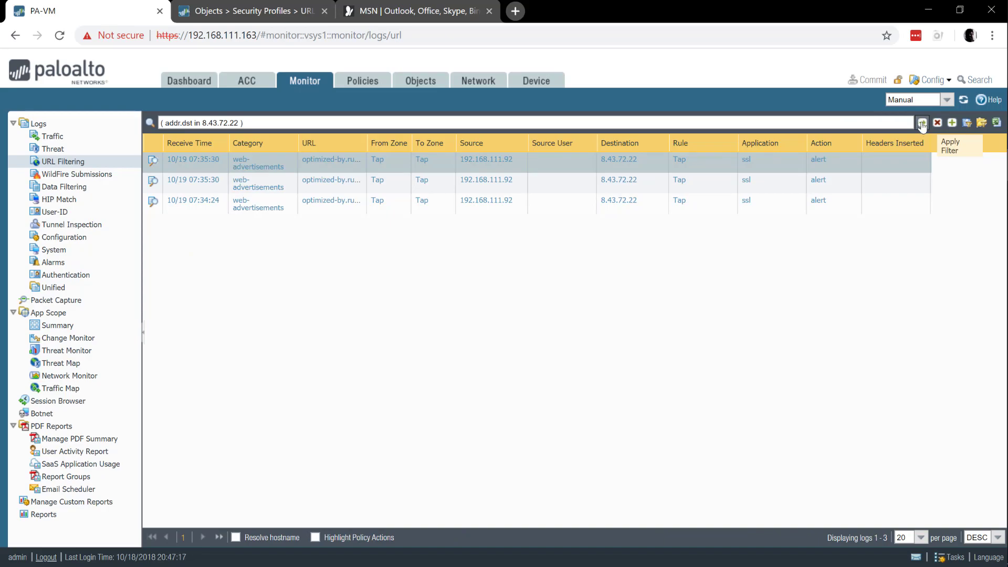
- Extend the log filter with an "and" condition requiring the URL to contain "ring", and apply it
{"action": "left_click", "coordinate": [953, 123]}
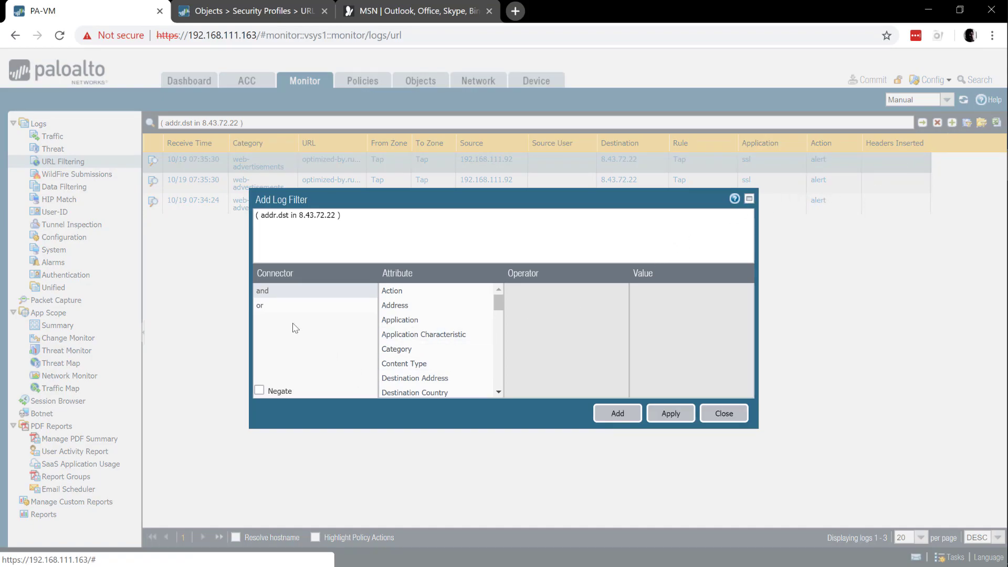
{"action": "left_click", "coordinate": [284, 292]}
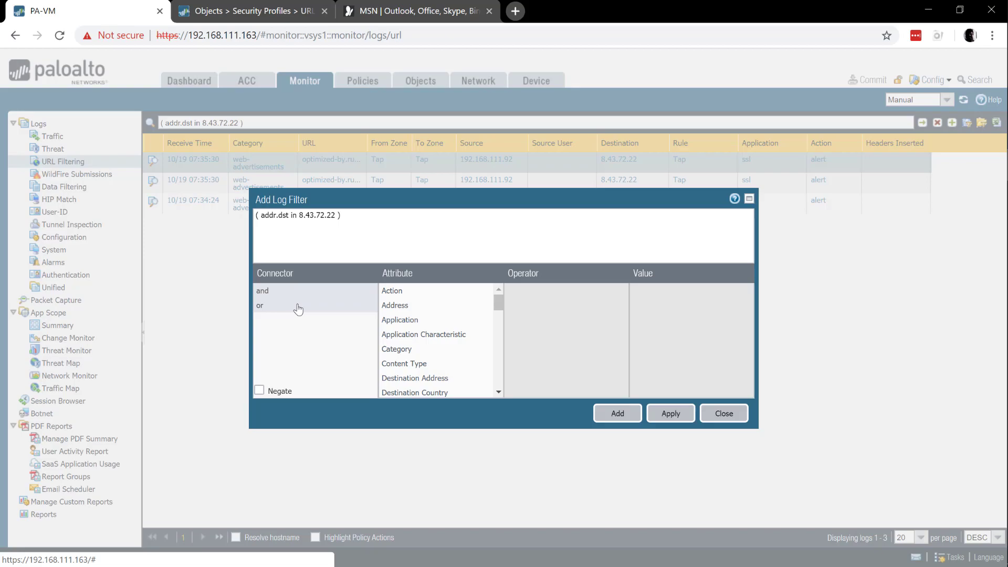
{"action": "scroll", "coordinate": [445, 297], "scroll_direction": "down", "scroll_amount": 3}
{"action": "scroll", "coordinate": [445, 297], "scroll_direction": "down", "scroll_amount": 6}
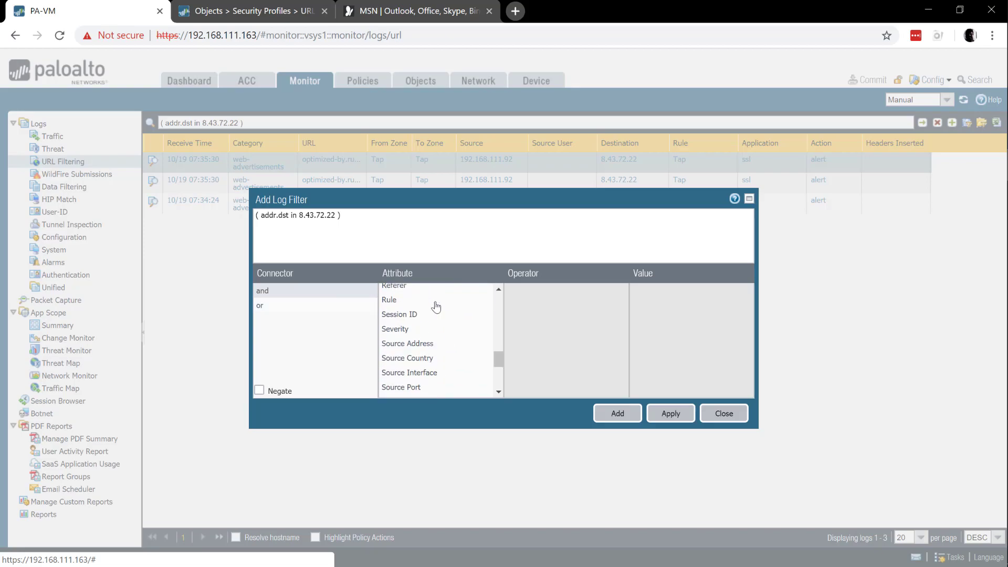
{"action": "scroll", "coordinate": [436, 306], "scroll_direction": "down", "scroll_amount": 4}
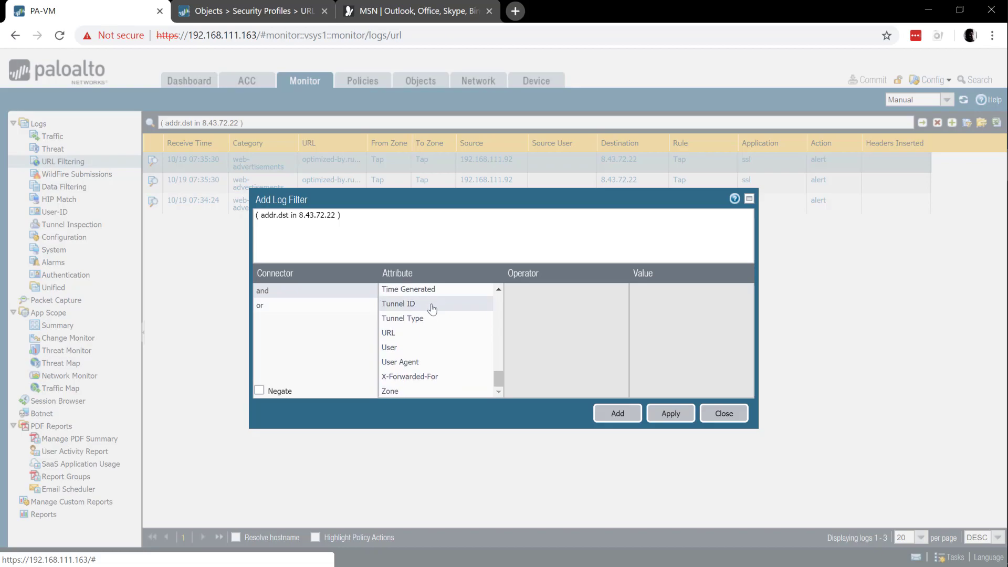
{"action": "left_click", "coordinate": [432, 333]}
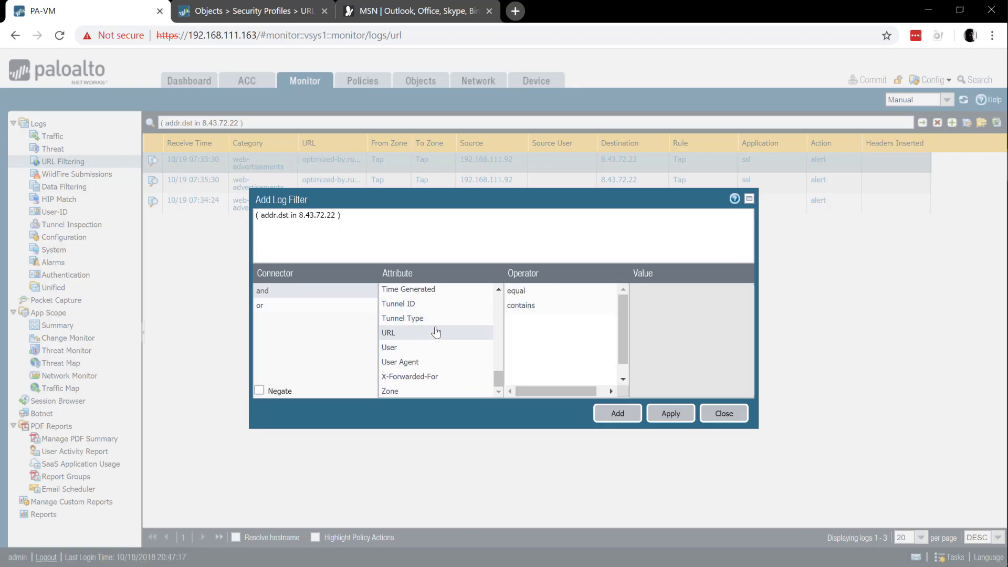
{"action": "left_click", "coordinate": [521, 292]}
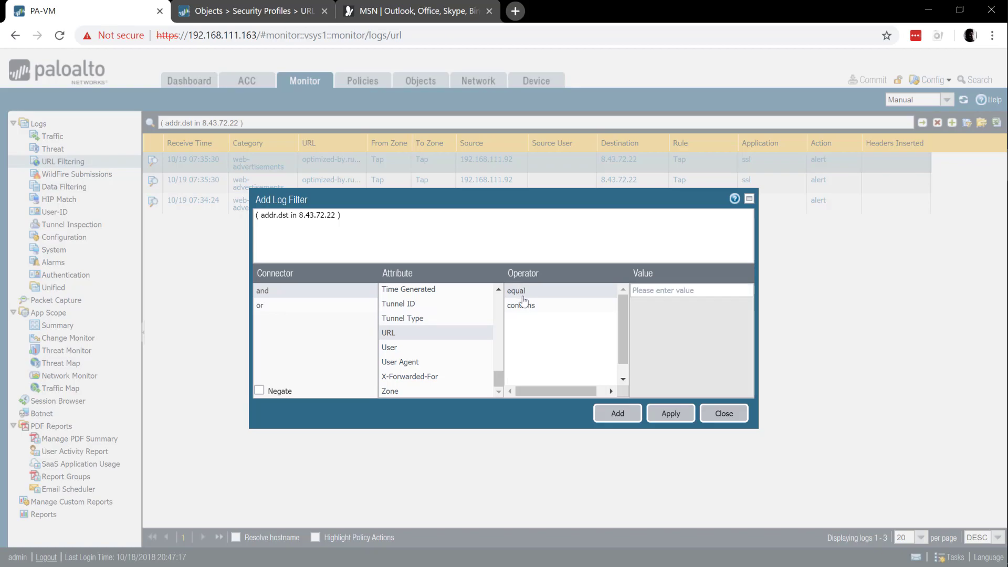
{"action": "left_click", "coordinate": [527, 306]}
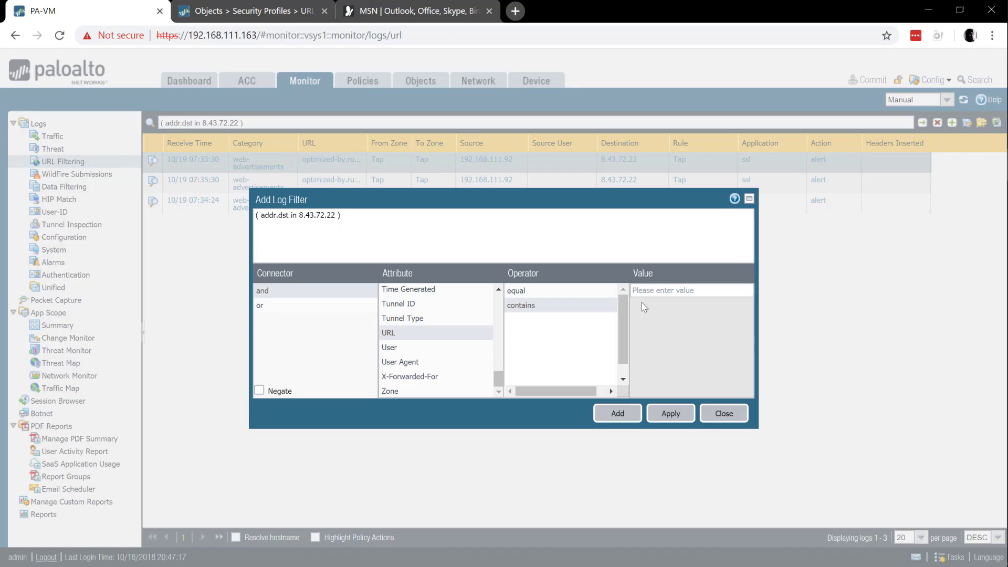
{"action": "left_click", "coordinate": [656, 290]}
{"action": "type", "text": "ring"}
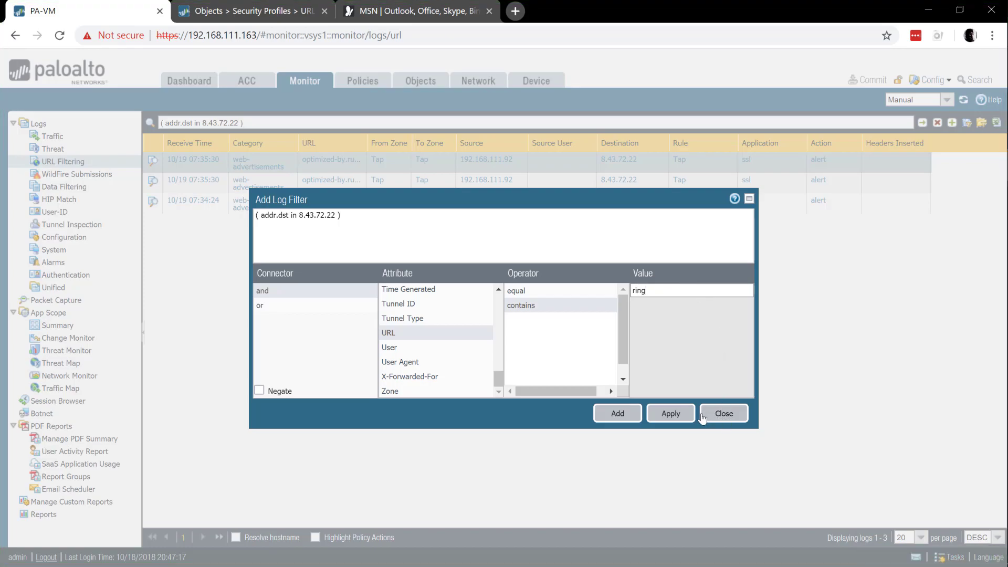
{"action": "left_click", "coordinate": [624, 418]}
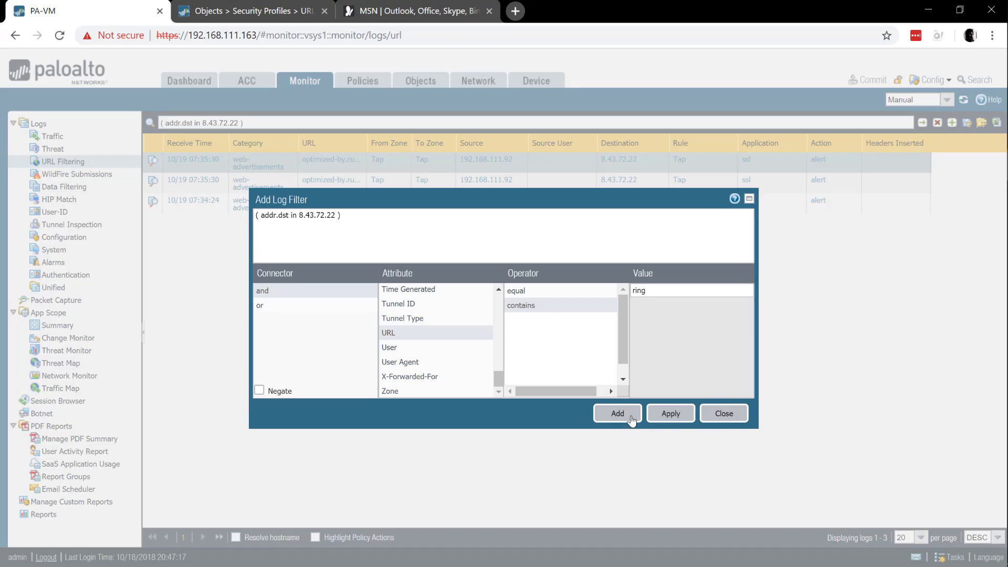
{"action": "left_click", "coordinate": [672, 413]}
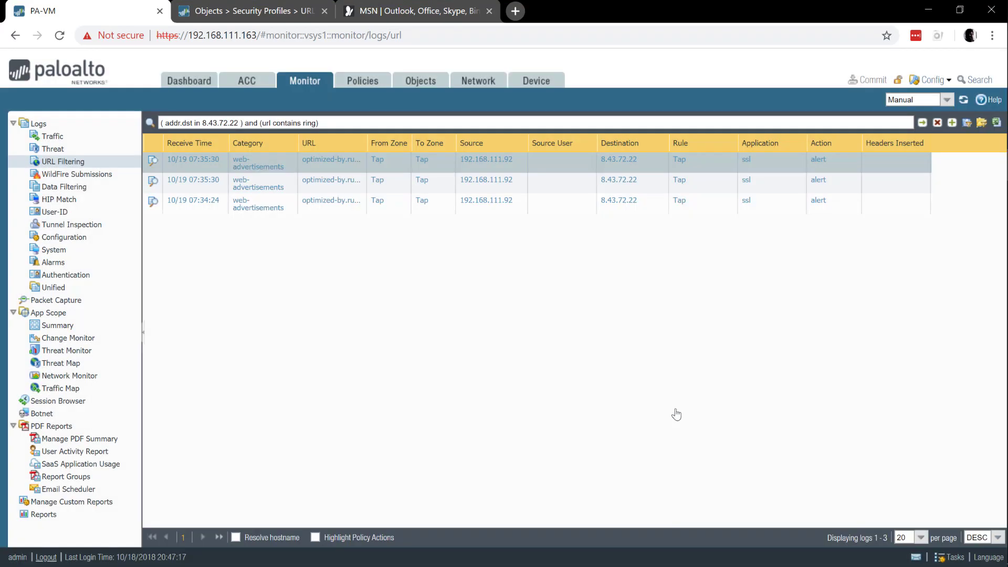
{"action": "left_click", "coordinate": [922, 124]}
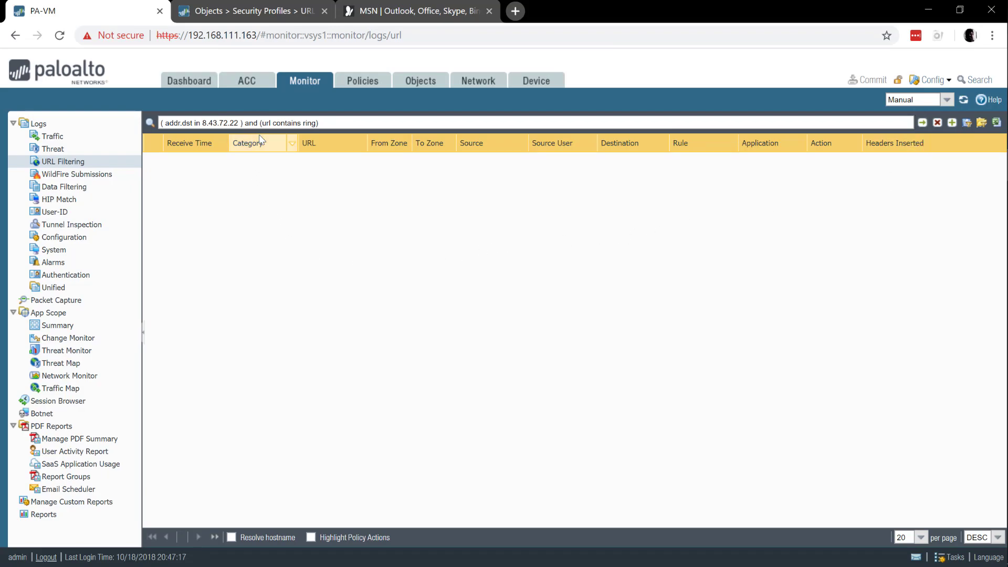
- Remove the destination address condition so the URL Filtering log filter reads "(url contains ring)", and apply it
{"action": "left_click_drag", "start_coordinate": [259, 123], "coordinate": [162, 134]}
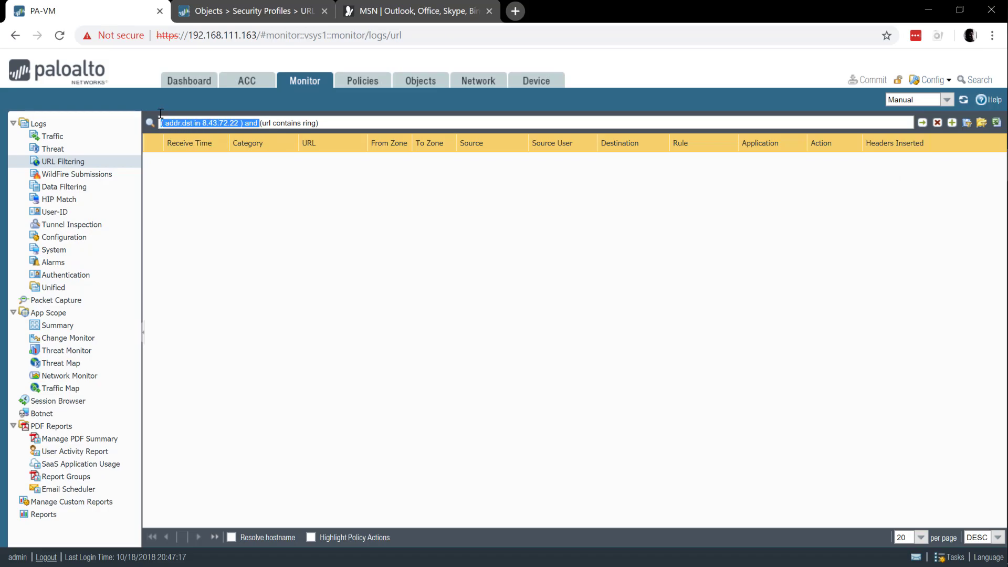
{"action": "key", "text": "BackSpace"}
{"action": "key", "text": "Return"}
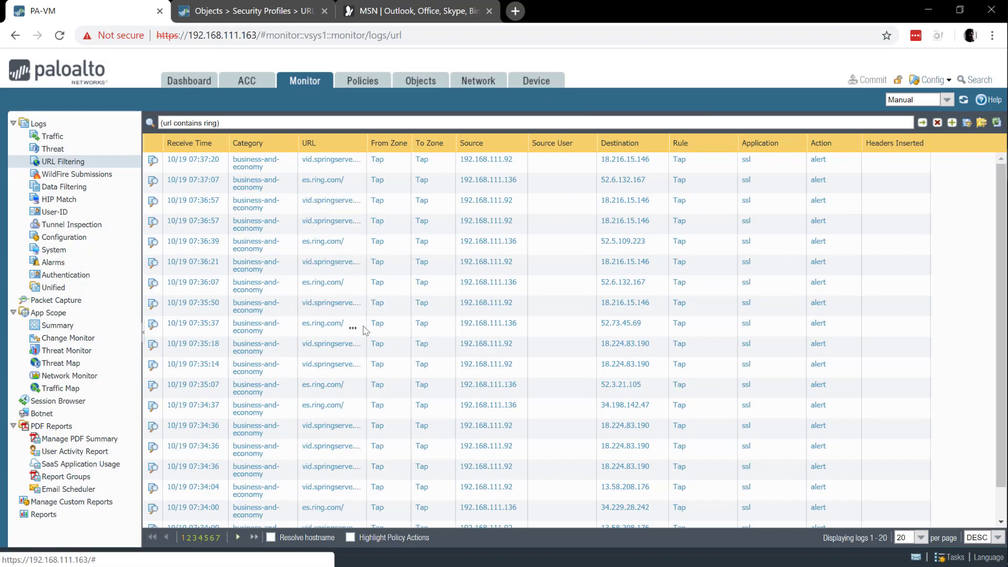
- Filter the URL Filtering logs to only "( url eq 'es.ring.com/' )", using a logged URL and removing the "contains ring" condition
{"action": "left_click", "coordinate": [322, 330]}
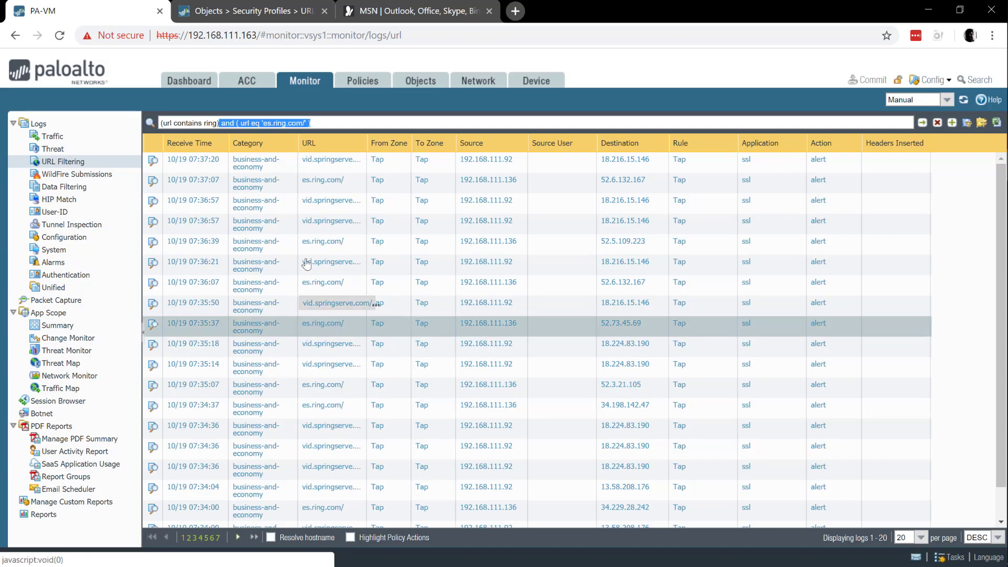
{"action": "left_click", "coordinate": [237, 125]}
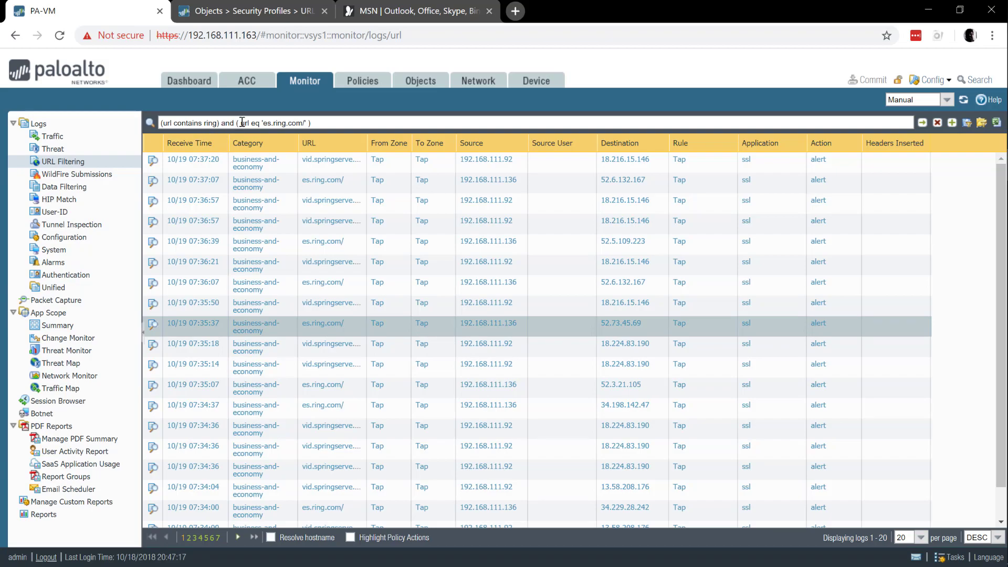
{"action": "left_click_drag", "start_coordinate": [236, 123], "coordinate": [158, 143]}
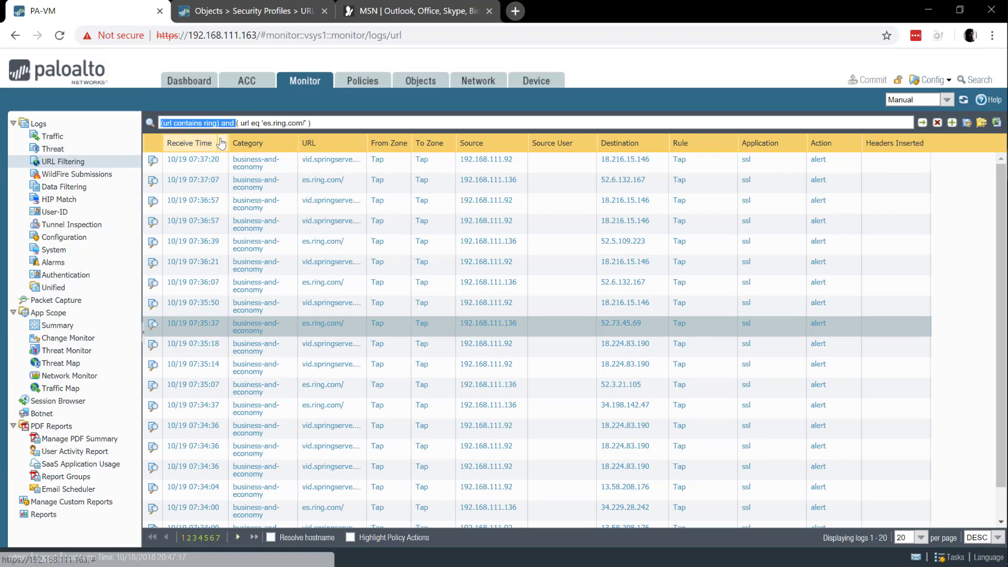
{"action": "key", "text": "BackSpace"}
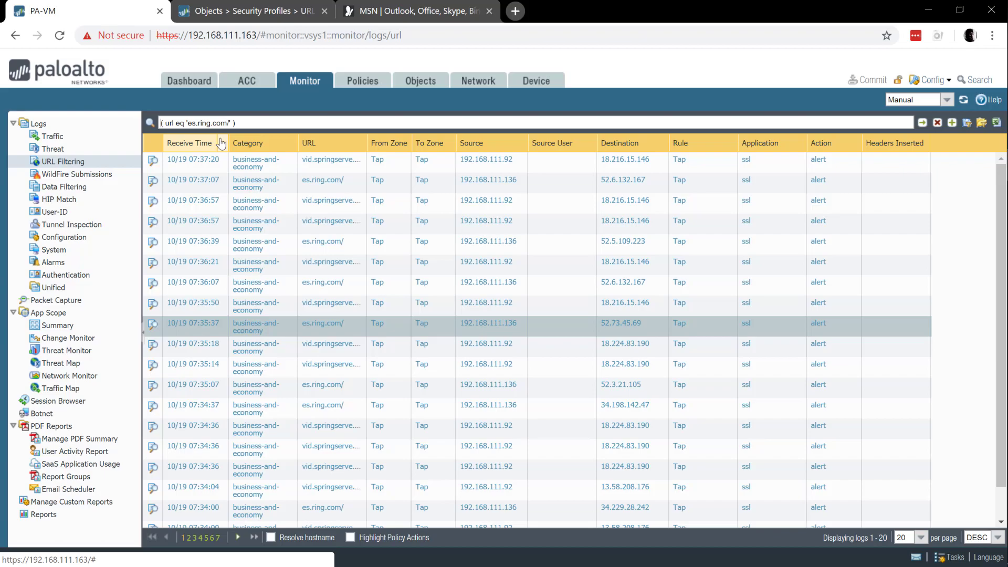
{"action": "key", "text": "Return"}
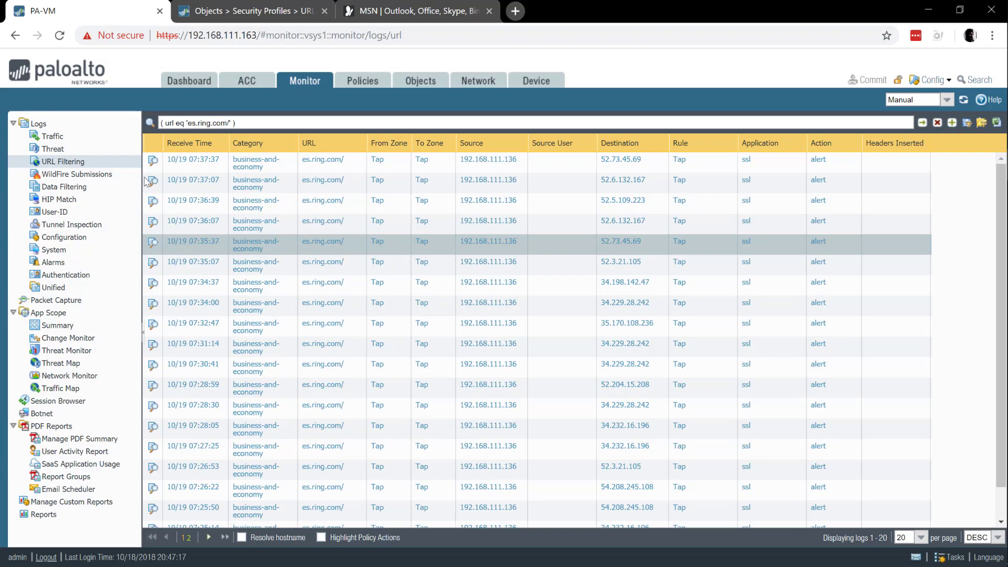
- View the Session Browser, the Botnet report page and the PDF summary management page
{"action": "left_click", "coordinate": [41, 401]}
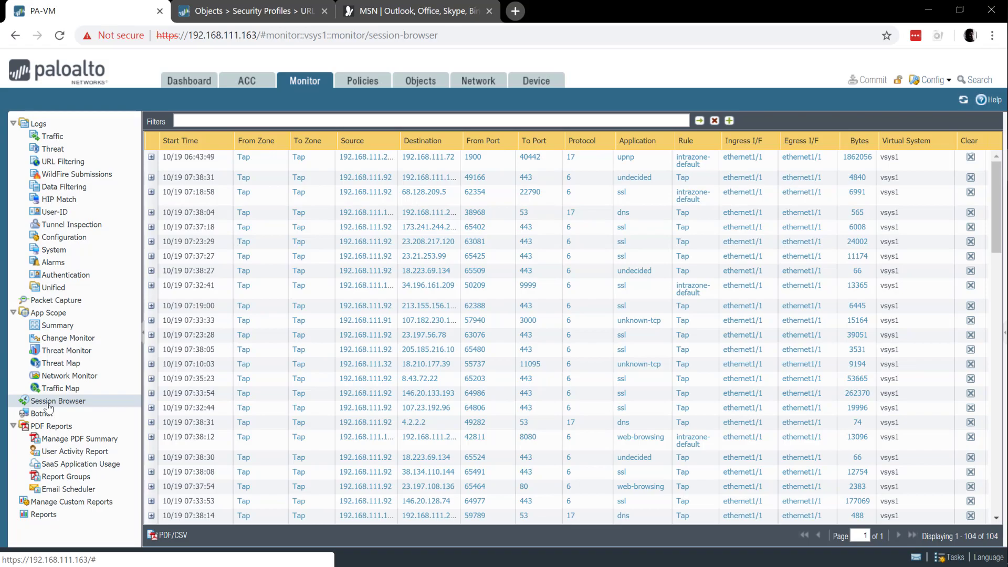
{"action": "left_click", "coordinate": [41, 413]}
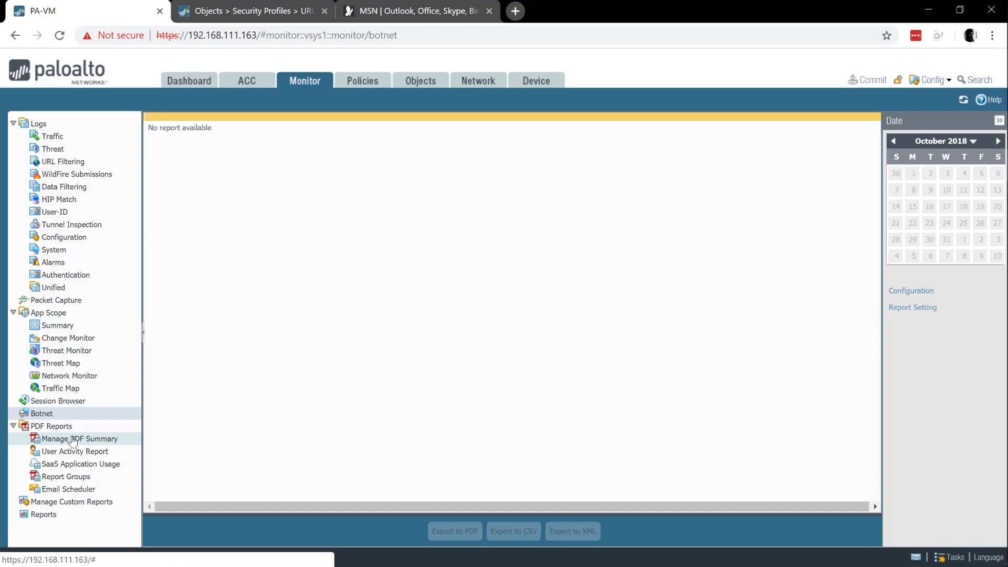
{"action": "left_click", "coordinate": [75, 440]}
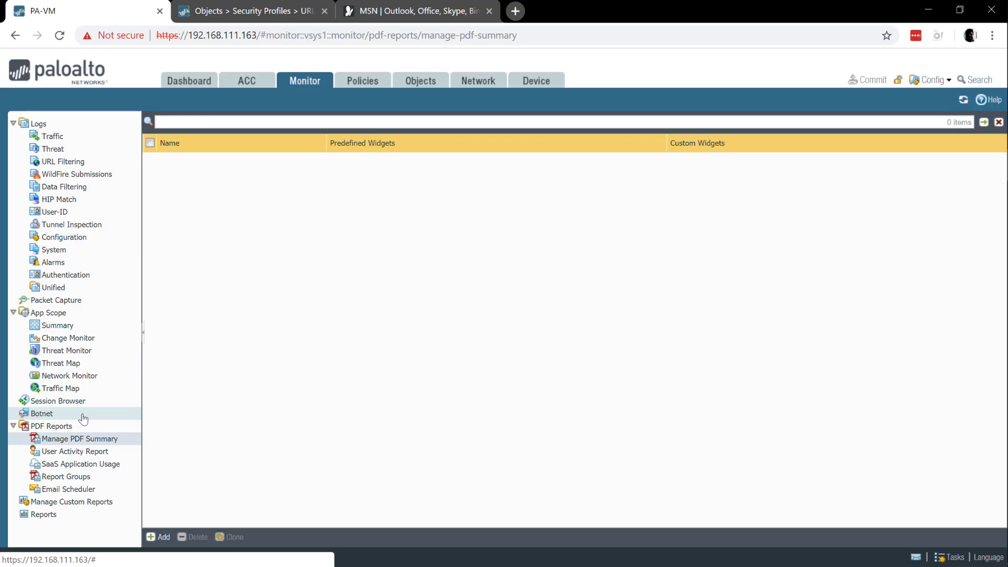
- Return to the URL Filtering logs, export the filtered entries as log.csv and close the export dialog
{"action": "left_click", "coordinate": [72, 160]}
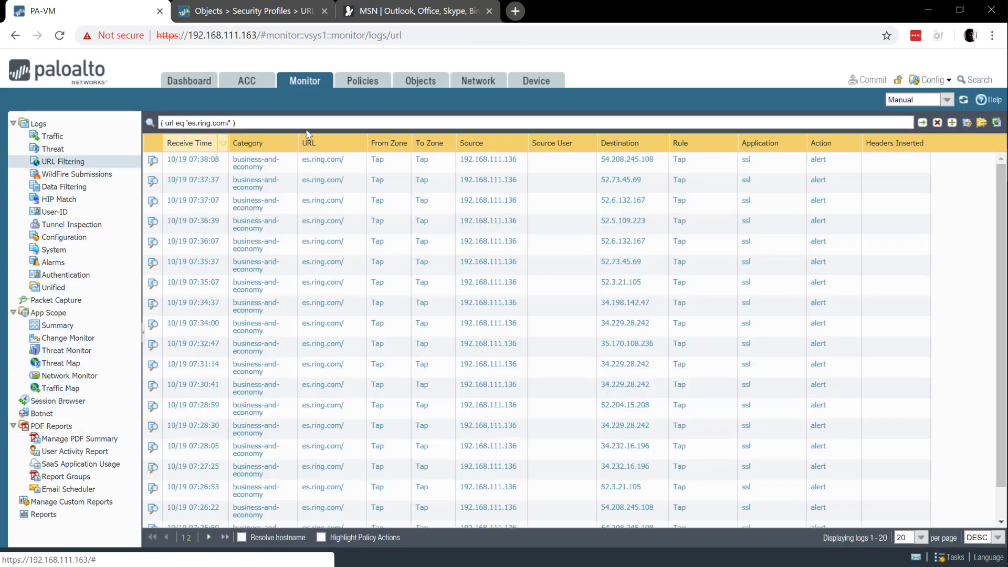
{"action": "left_click", "coordinate": [996, 125]}
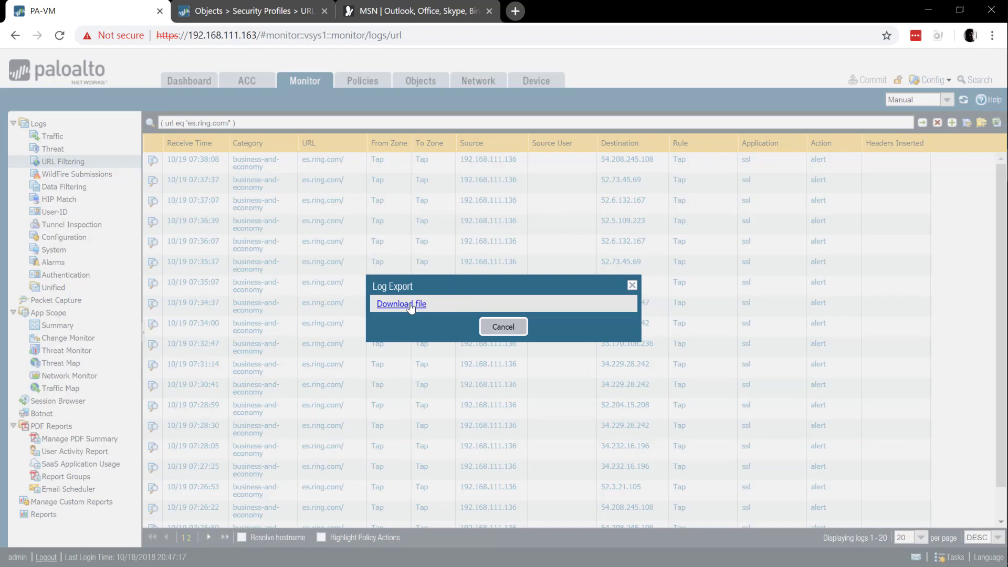
{"action": "left_click", "coordinate": [412, 304]}
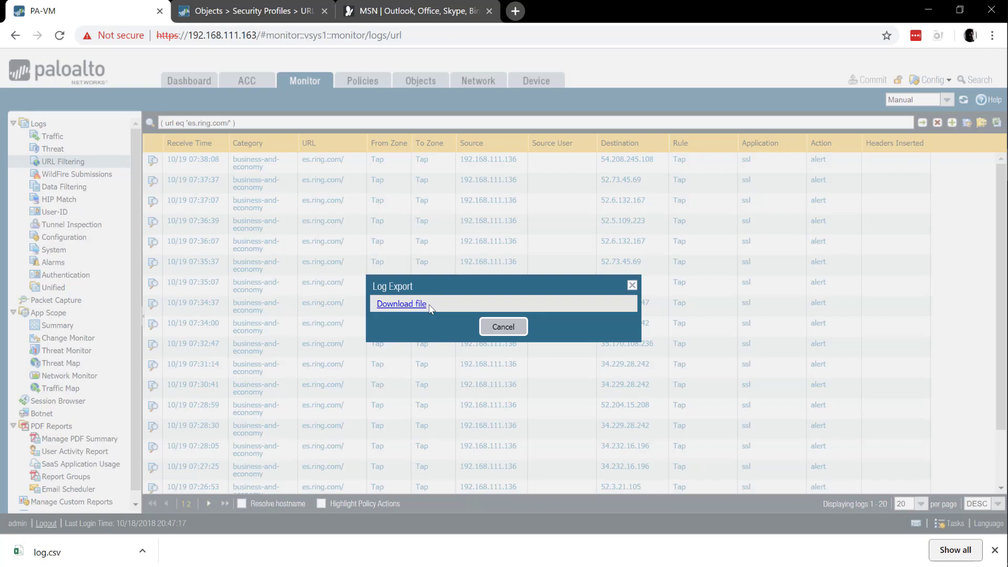
{"action": "left_click", "coordinate": [488, 327]}
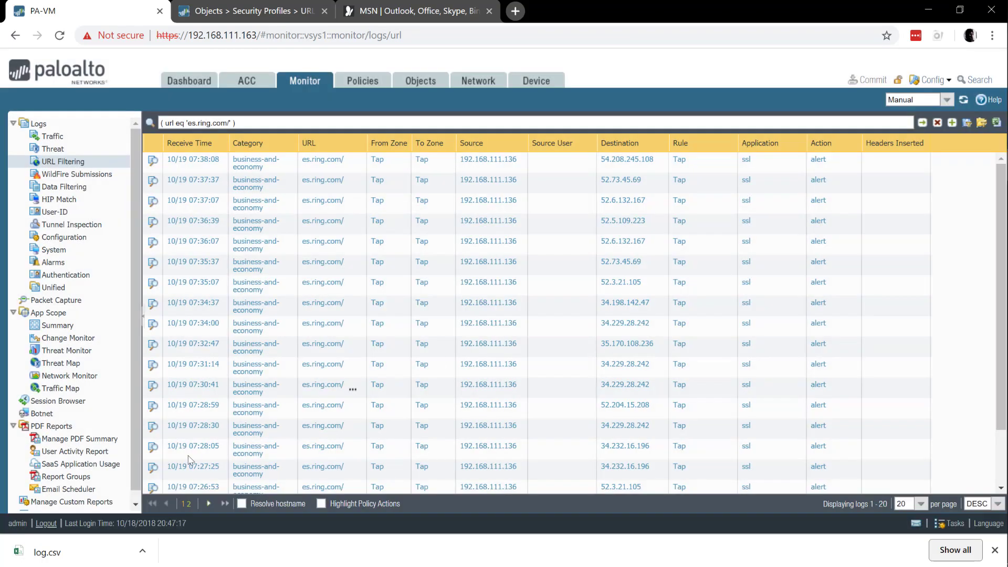
- Open the downloaded log.csv in Excel to inspect the exported entries, and close it, removing the recovered files
{"action": "left_click", "coordinate": [50, 558]}
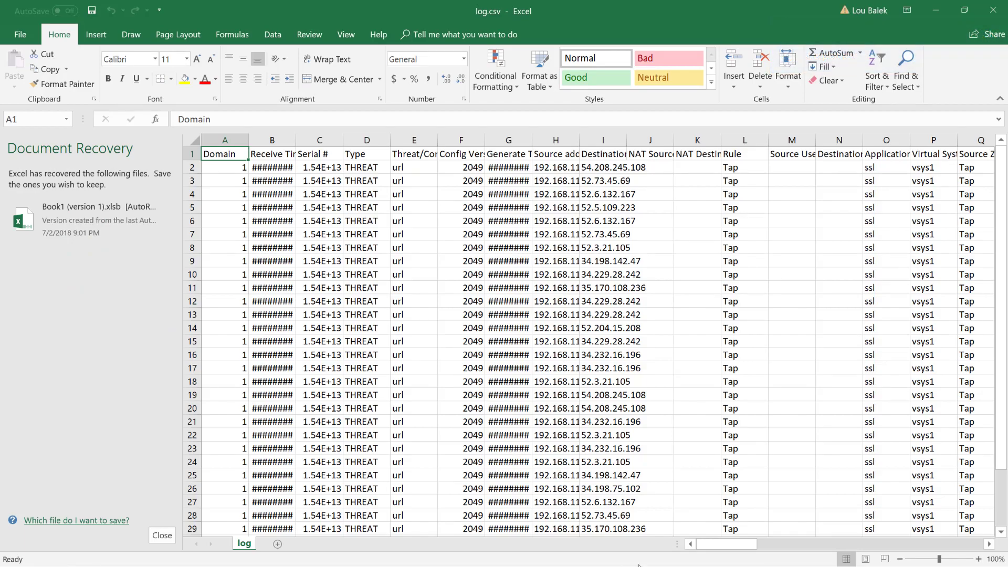
{"action": "left_click_drag", "start_coordinate": [741, 544], "coordinate": [714, 507]}
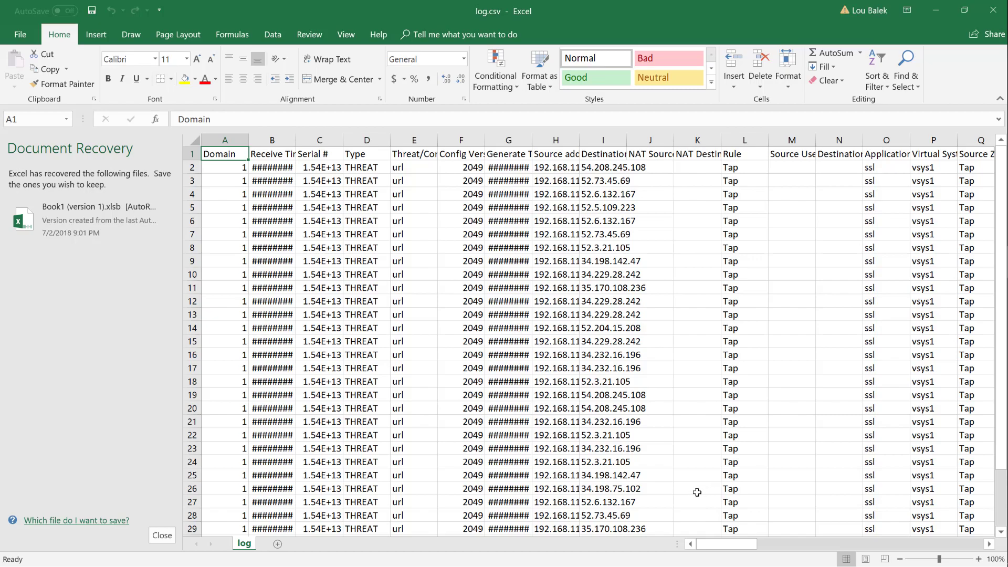
{"action": "left_click", "coordinate": [984, 15]}
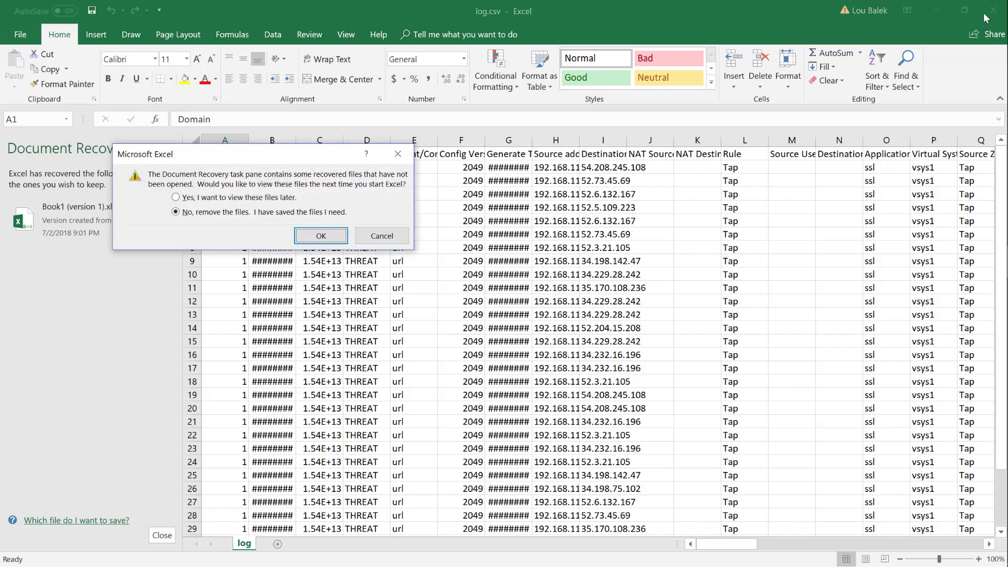
{"action": "left_click", "coordinate": [321, 235]}
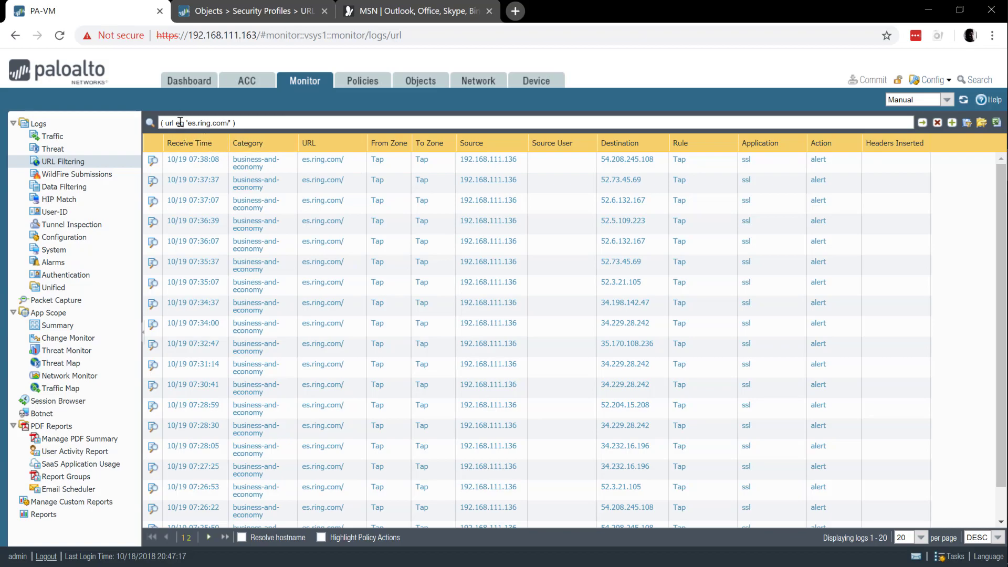
- Change the URL filter's operator to "neq" to exclude es.ring.com/, and apply it
{"action": "left_click_drag", "start_coordinate": [183, 123], "coordinate": [179, 123]}
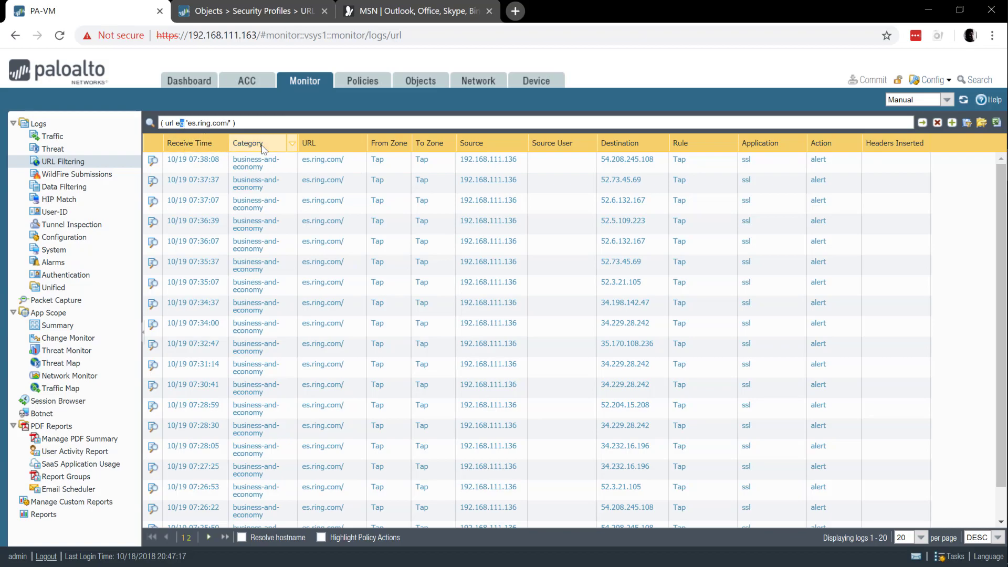
{"action": "key", "text": "Left"}
{"action": "type", "text": "n"}
{"action": "key", "text": "Return"}
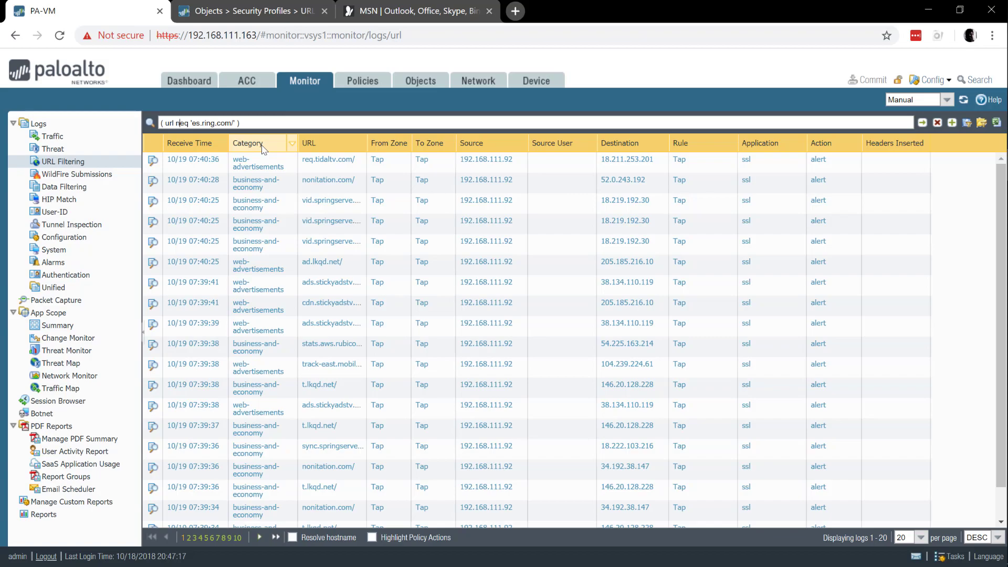
- Review the Security and NAT policy rules, and highlight the unused rules in the Security rulebase
{"action": "left_click", "coordinate": [352, 86]}
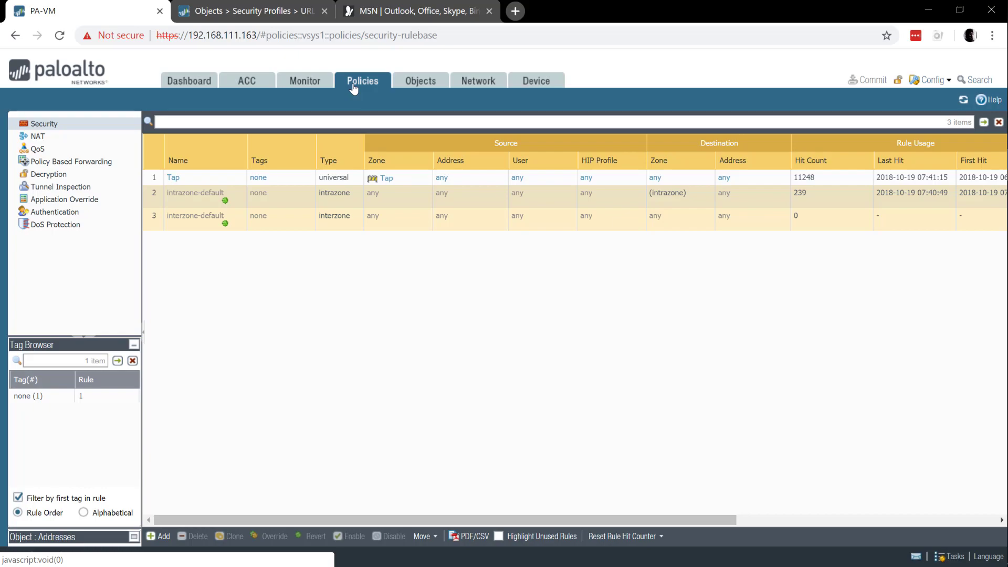
{"action": "left_click", "coordinate": [50, 139]}
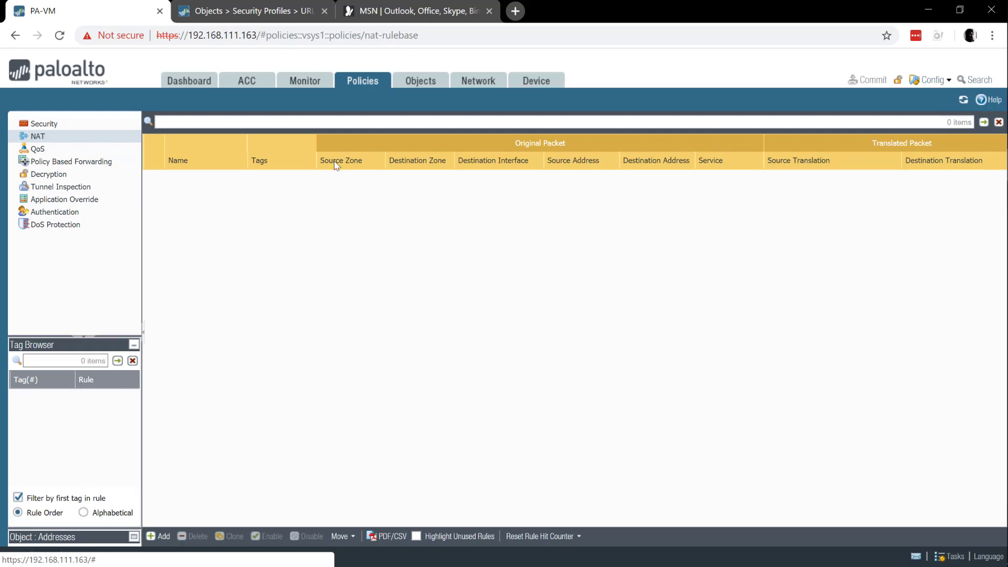
{"action": "left_click", "coordinate": [52, 127]}
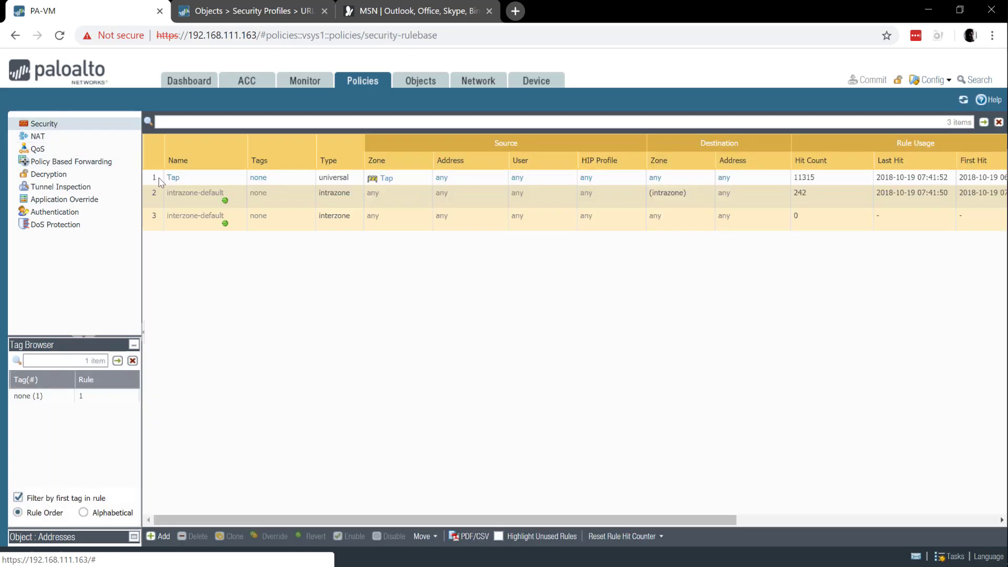
{"action": "mouse_move", "coordinate": [179, 183]}
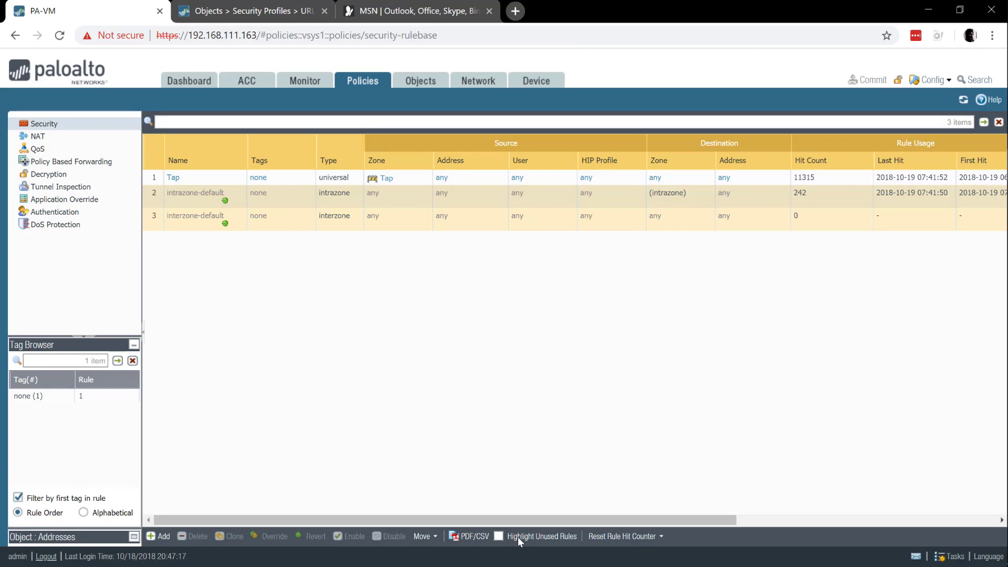
{"action": "left_click", "coordinate": [499, 535]}
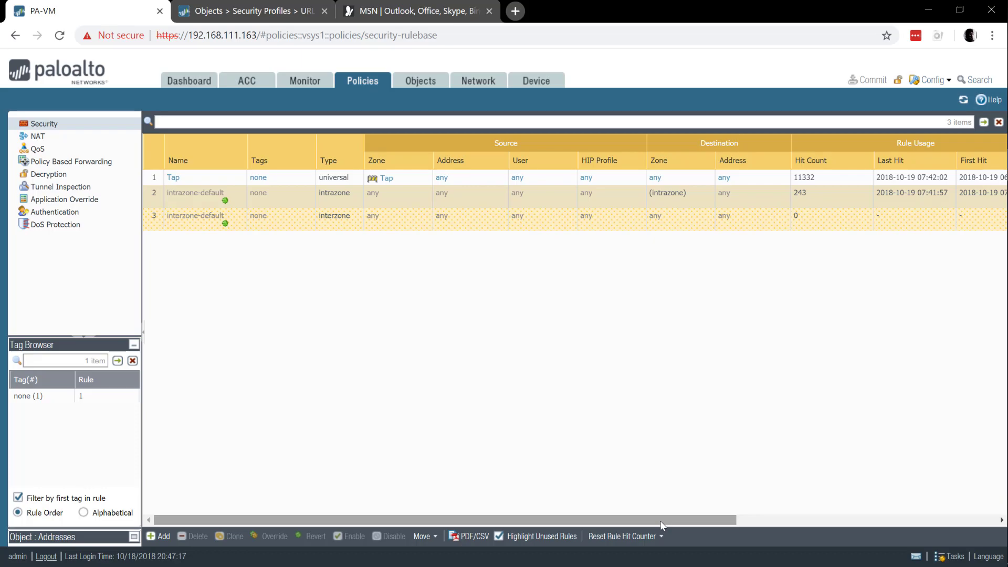
- Browse the firewall's objects, viewing Addresses, Address Groups, Regions and Applications in turn
{"action": "left_click", "coordinate": [428, 85]}
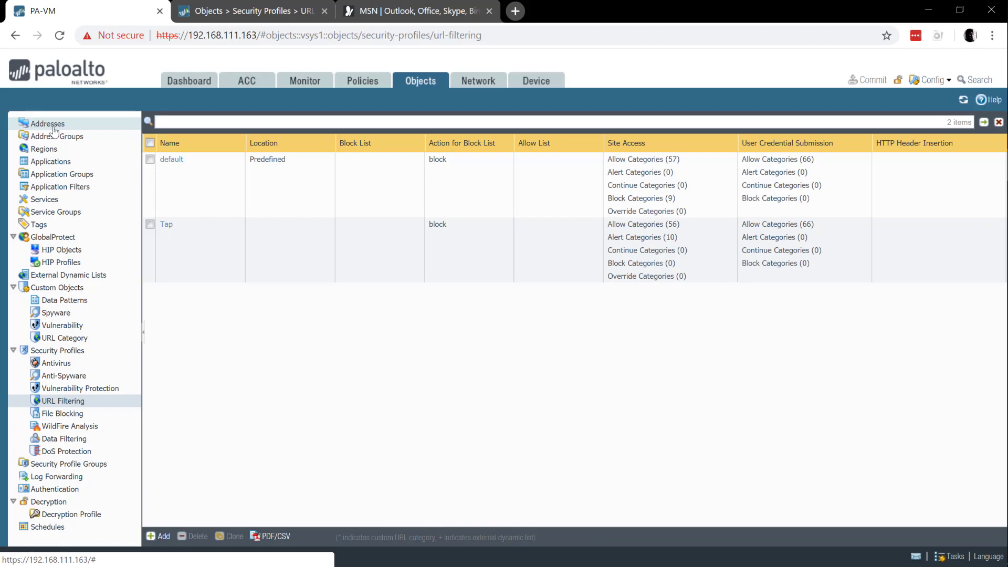
{"action": "left_click", "coordinate": [55, 130]}
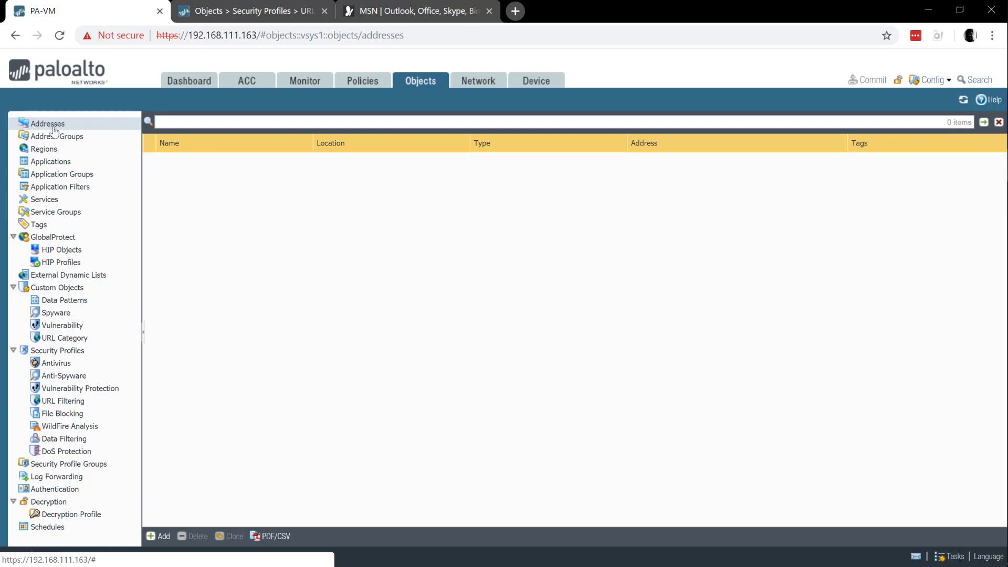
{"action": "left_click", "coordinate": [55, 137]}
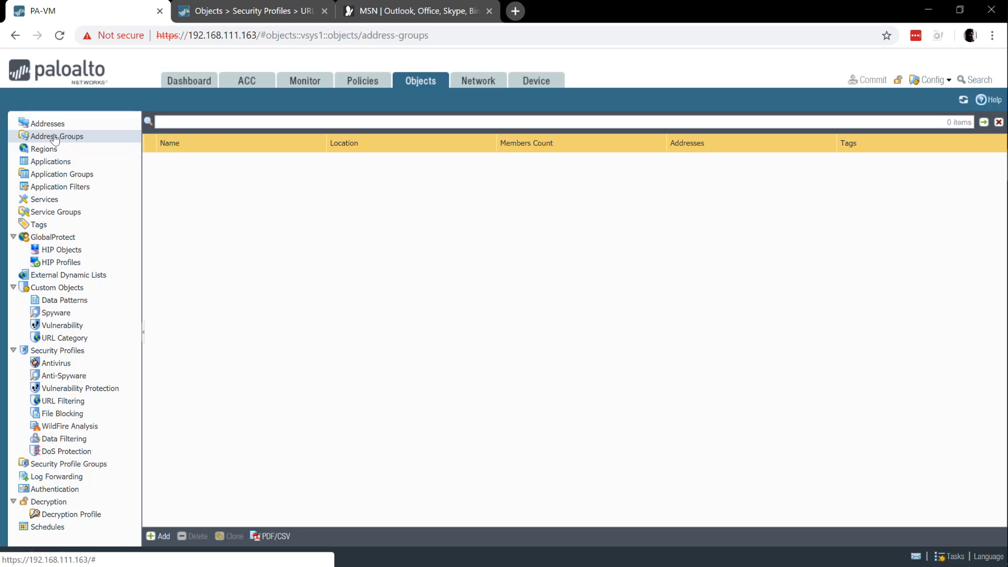
{"action": "left_click", "coordinate": [53, 151]}
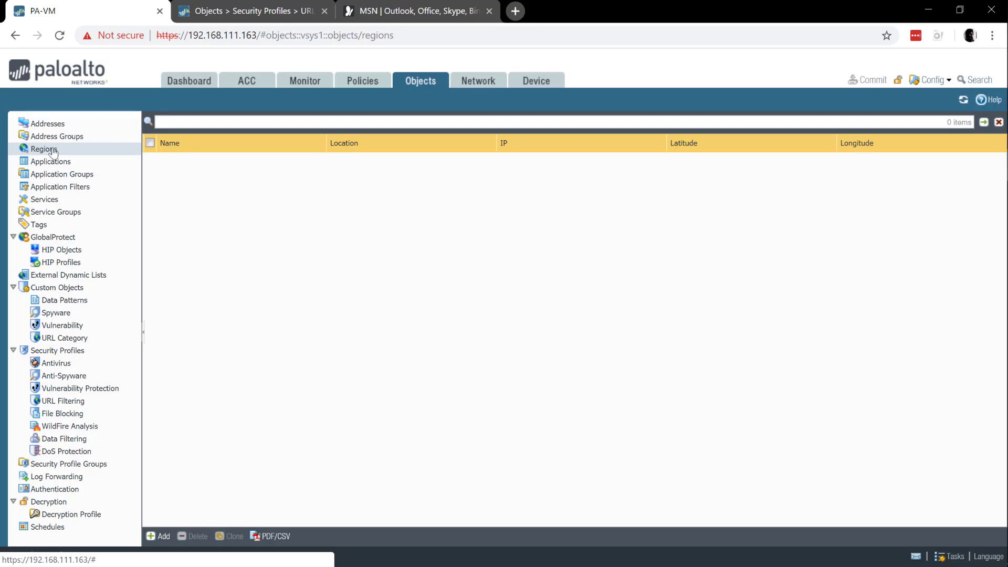
{"action": "left_click", "coordinate": [50, 161]}
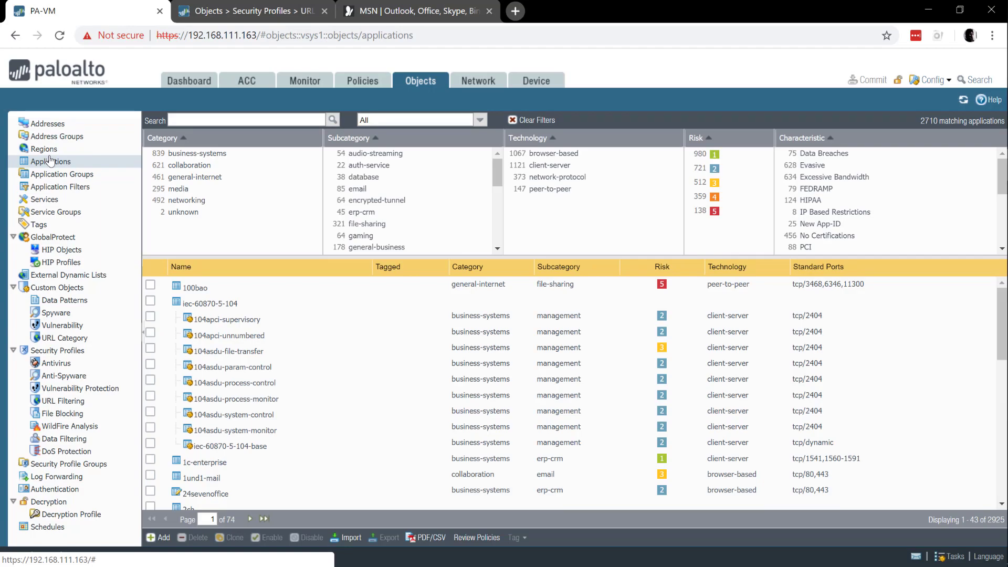
- Read the description of the iec-60870-5-104 application, close its details and view the Services objects
{"action": "left_click", "coordinate": [205, 305]}
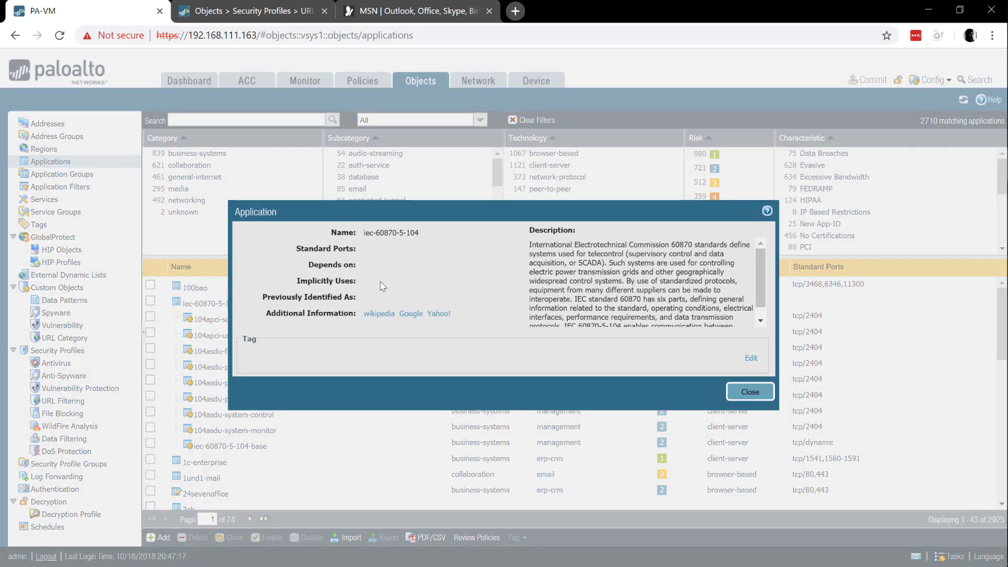
{"action": "scroll", "coordinate": [593, 267], "scroll_direction": "down", "scroll_amount": 2}
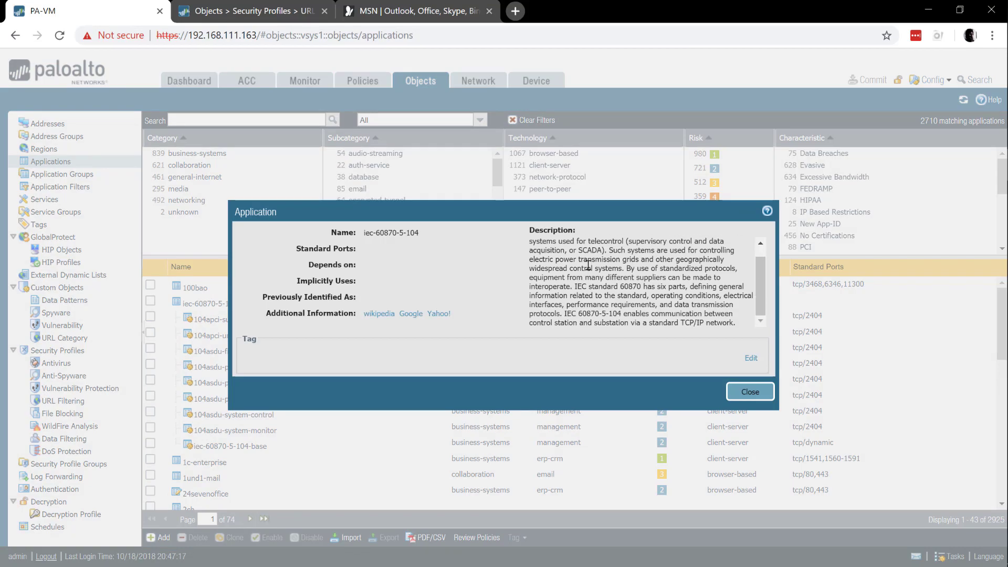
{"action": "scroll", "coordinate": [600, 250], "scroll_direction": "up", "scroll_amount": 2}
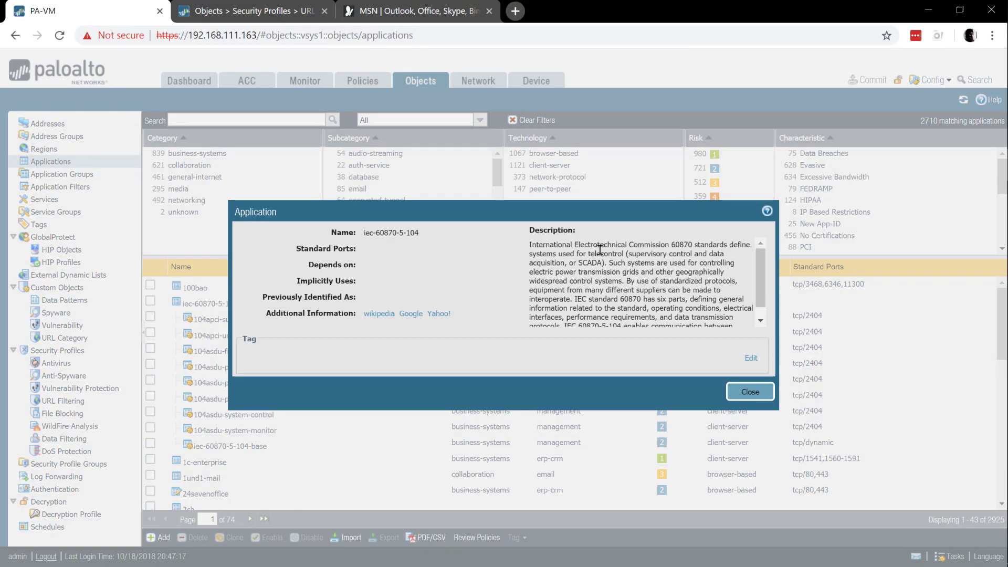
{"action": "left_click", "coordinate": [744, 398]}
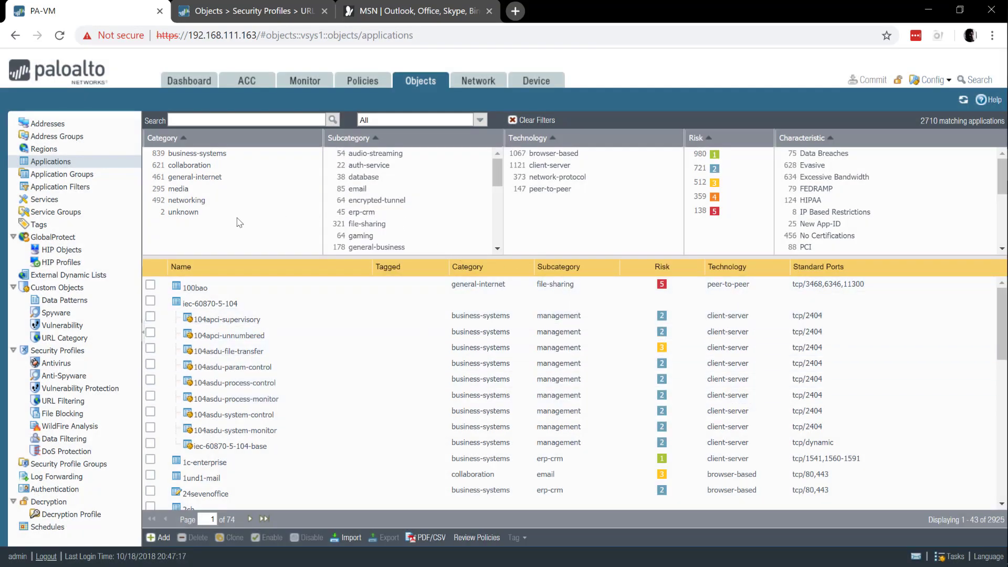
{"action": "left_click", "coordinate": [53, 204]}
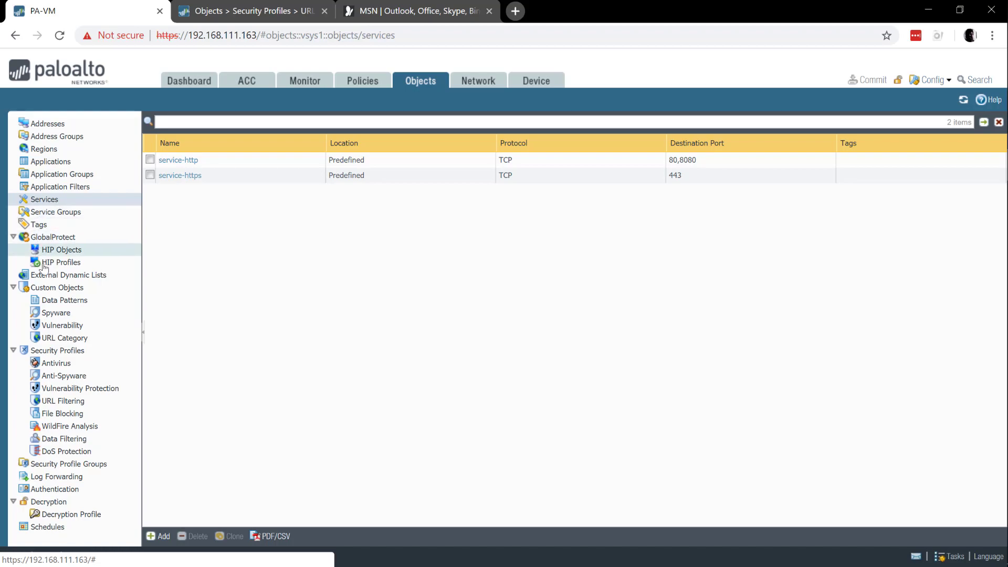
- Browse the security profiles, viewing Antivirus, Anti-Spyware, Vulnerability Protection, URL Filtering and File Blocking in turn
{"action": "left_click", "coordinate": [55, 362]}
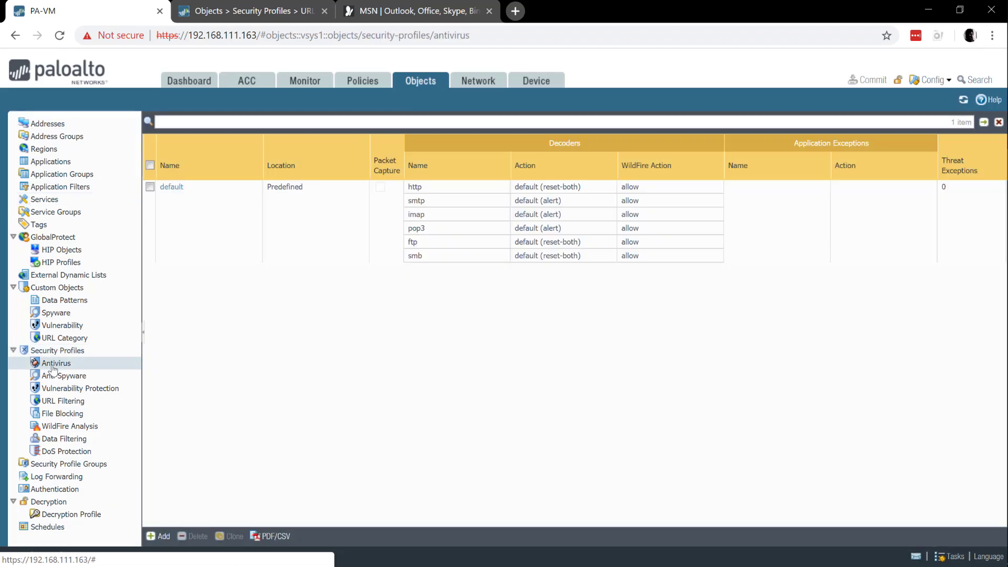
{"action": "left_click", "coordinate": [46, 376]}
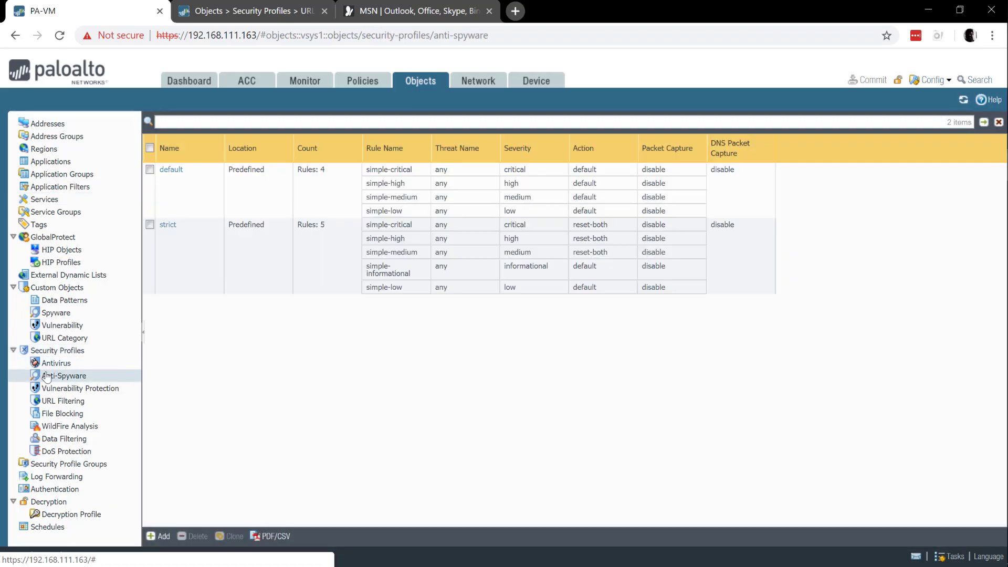
{"action": "left_click", "coordinate": [51, 389]}
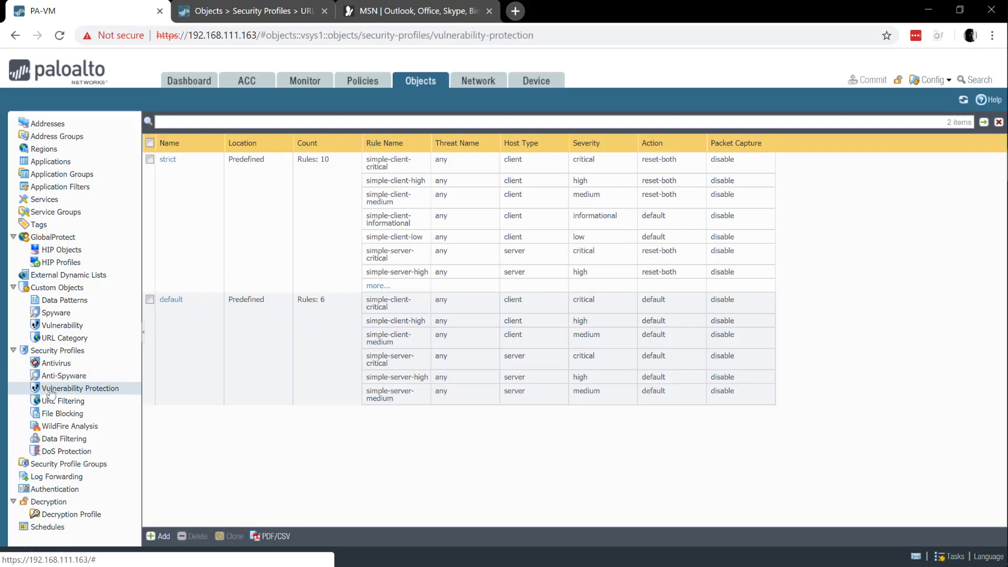
{"action": "left_click", "coordinate": [52, 403]}
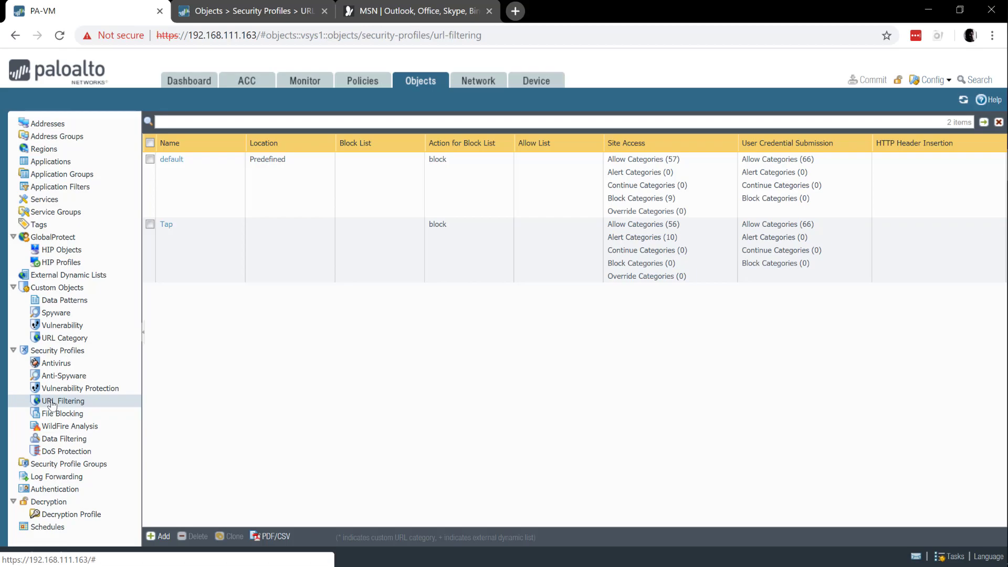
{"action": "left_click", "coordinate": [53, 414]}
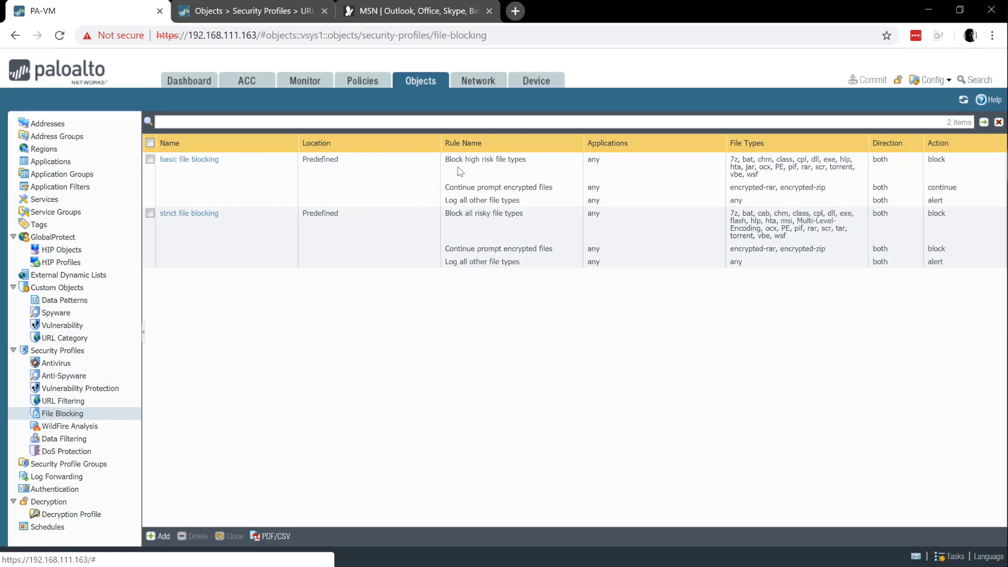
- View the device's software versions, its licenses and the available dynamic updates
{"action": "left_click", "coordinate": [530, 85]}
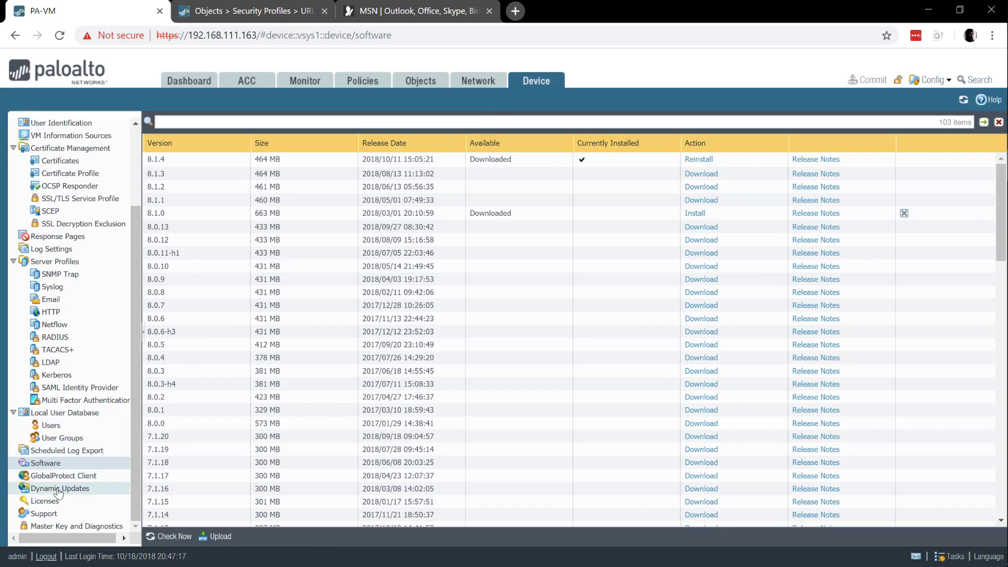
{"action": "left_click", "coordinate": [45, 502]}
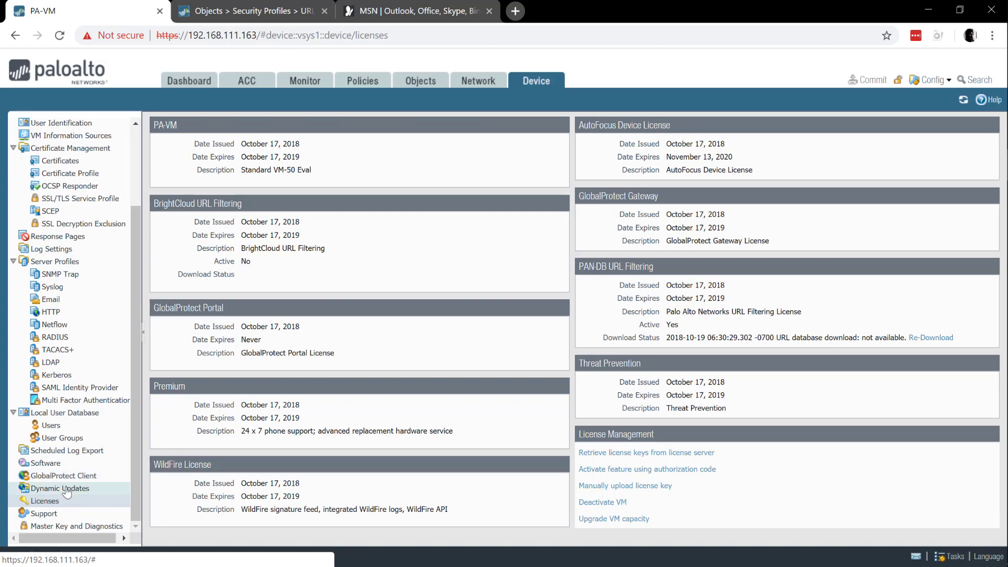
{"action": "left_click", "coordinate": [55, 489]}
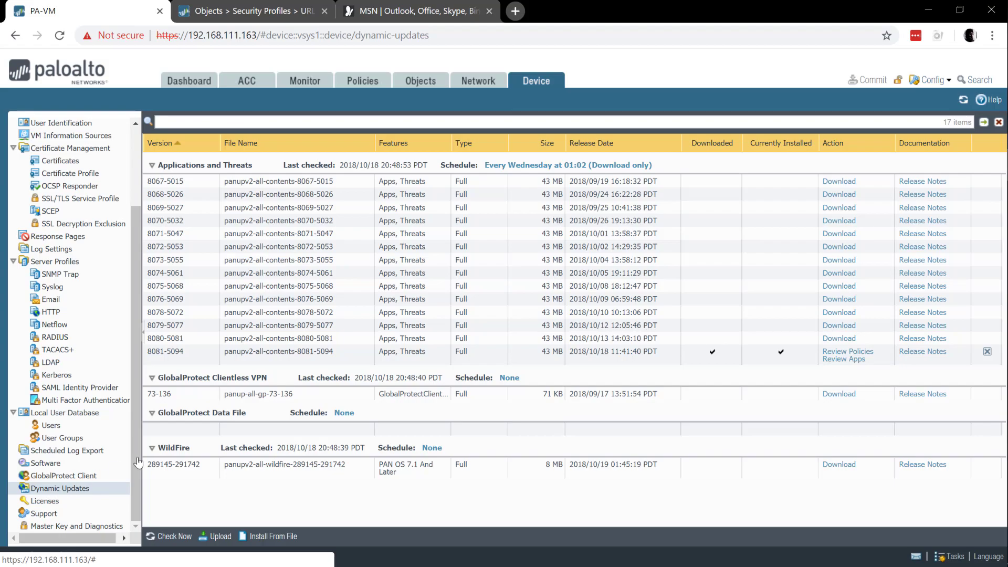
- Read the release notes for content update 8067-5015 through to the new vulnerability signatures, and return to the firewall's dynamic updates
{"action": "left_click", "coordinate": [910, 183]}
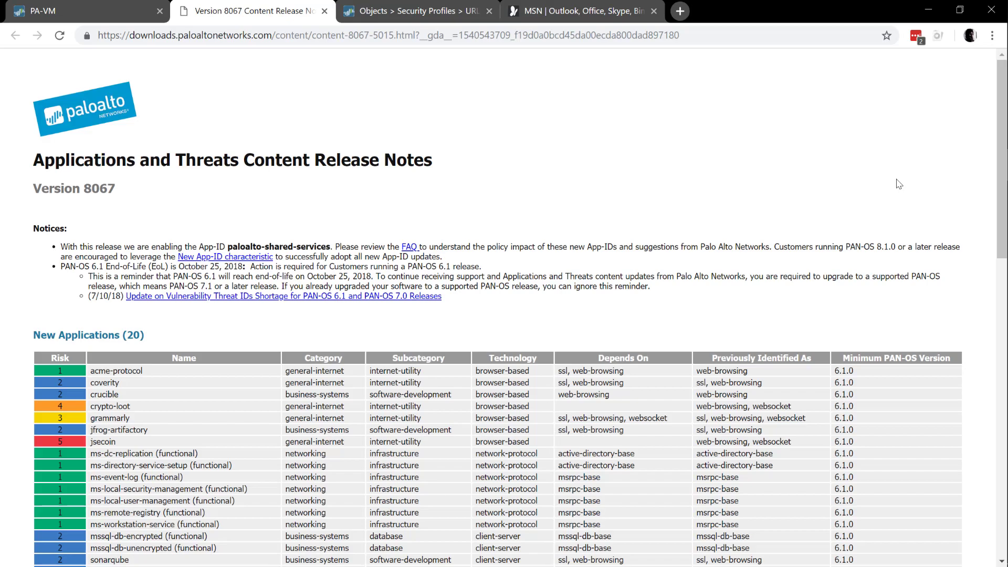
{"action": "scroll", "coordinate": [900, 184], "scroll_direction": "down", "scroll_amount": 5}
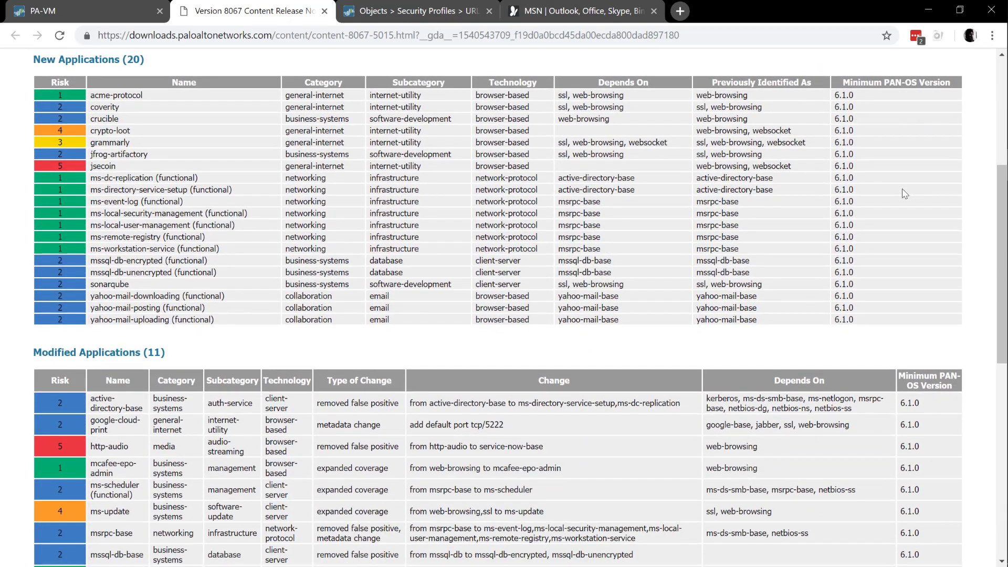
{"action": "scroll", "coordinate": [908, 199], "scroll_direction": "down", "scroll_amount": 6}
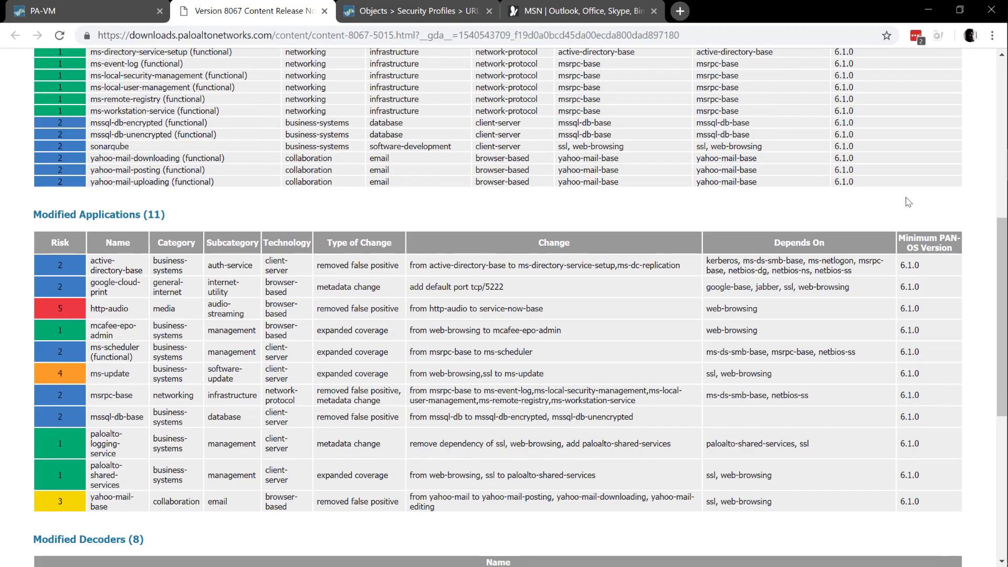
{"action": "scroll", "coordinate": [907, 202], "scroll_direction": "down", "scroll_amount": 1}
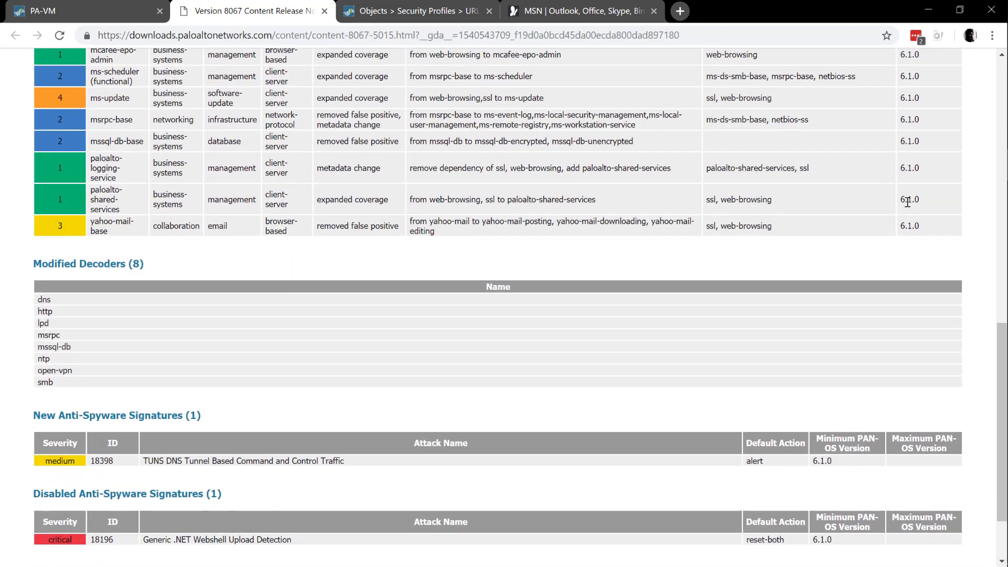
{"action": "scroll", "coordinate": [907, 203], "scroll_direction": "down", "scroll_amount": 2}
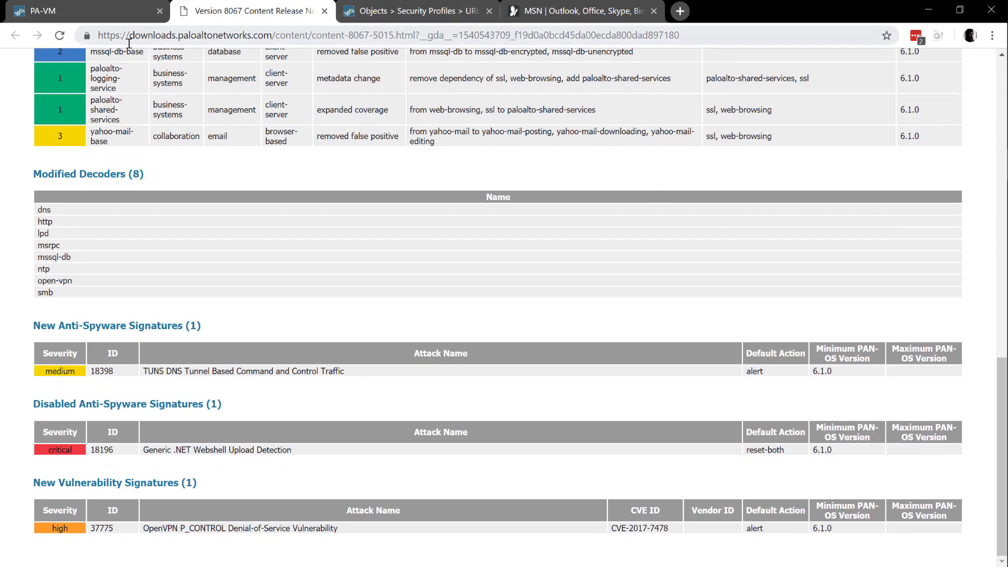
{"action": "left_click", "coordinate": [103, 18]}
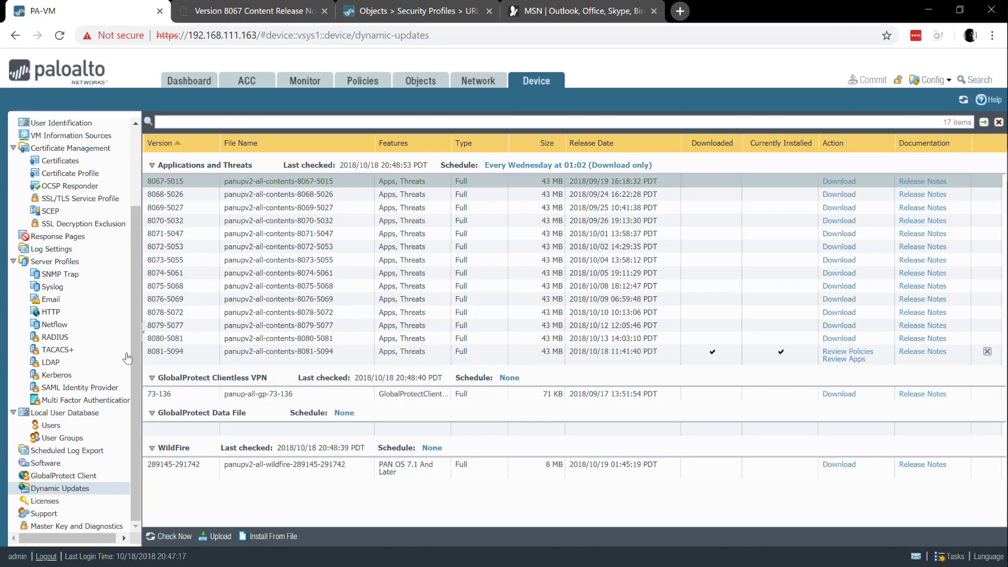
- View the GlobalProtect Client releases and the device software releases, and check for new software versions
{"action": "left_click", "coordinate": [51, 477]}
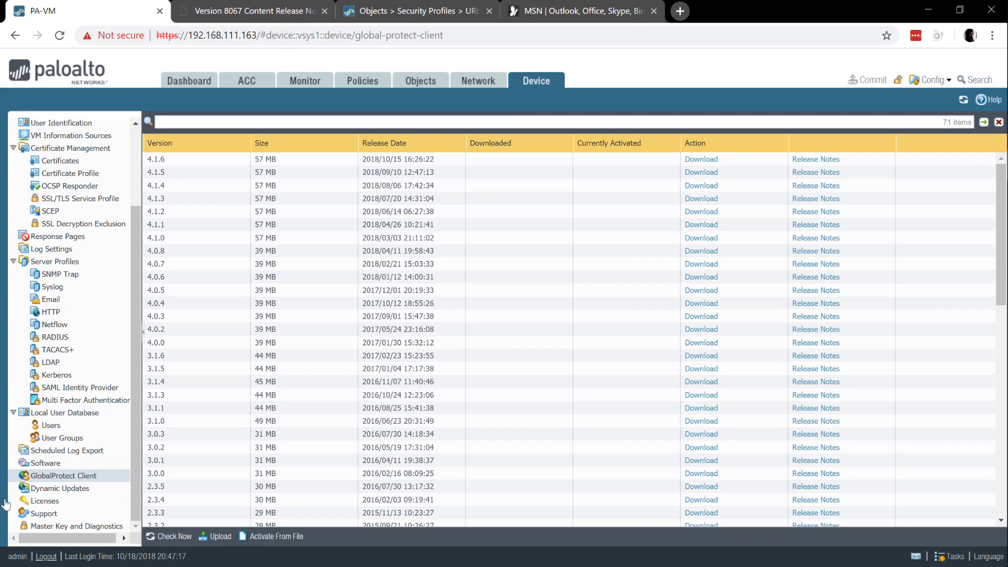
{"action": "left_click", "coordinate": [51, 463]}
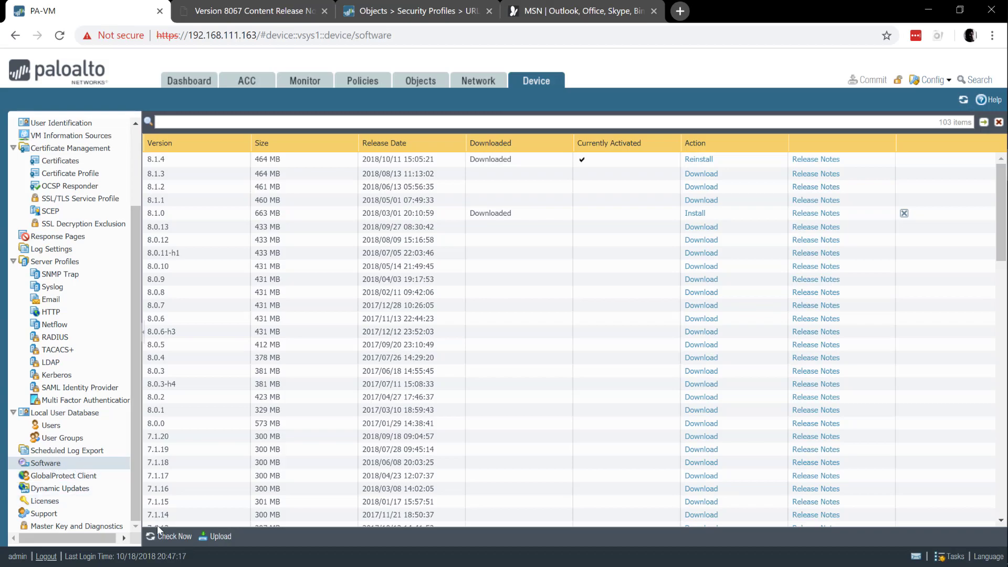
{"action": "left_click", "coordinate": [166, 535]}
- Review the device's management setup, from General Settings through Logging and Reporting, Minimum Password Complexity and AutoFocus
{"action": "scroll", "coordinate": [134, 254], "scroll_direction": "up", "scroll_amount": 4}
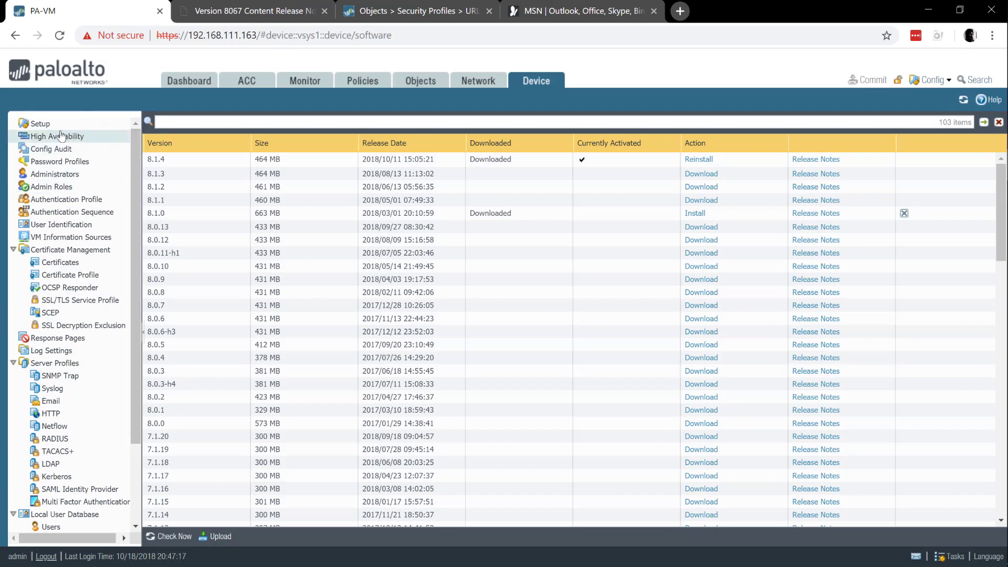
{"action": "left_click", "coordinate": [41, 124]}
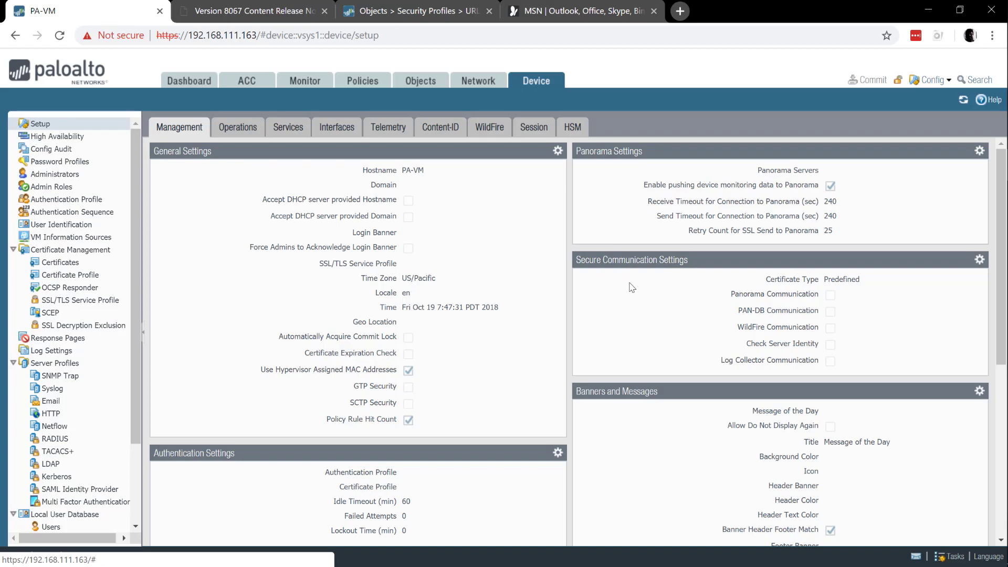
{"action": "scroll", "coordinate": [631, 288], "scroll_direction": "down", "scroll_amount": 3}
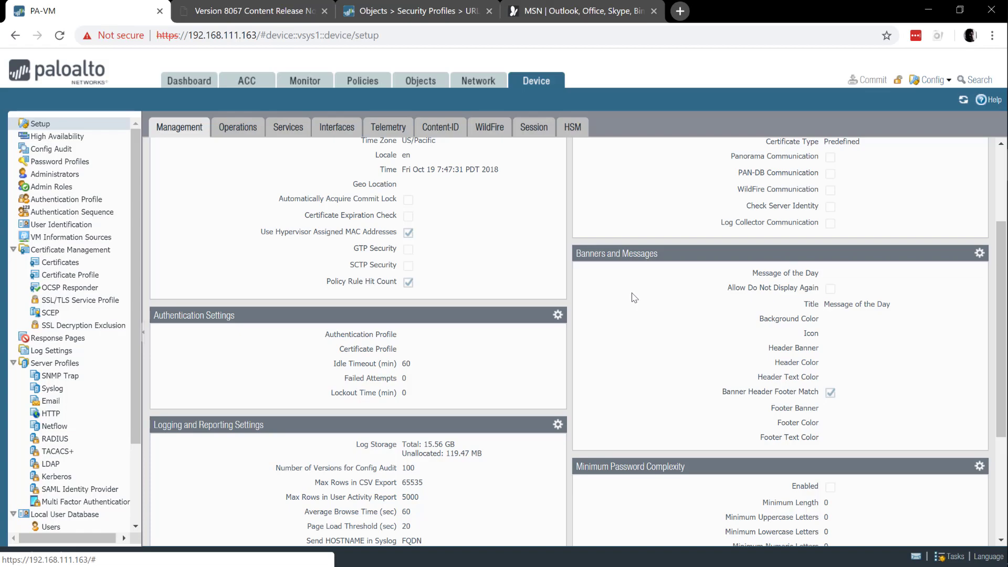
{"action": "scroll", "coordinate": [516, 345], "scroll_direction": "down", "scroll_amount": 3}
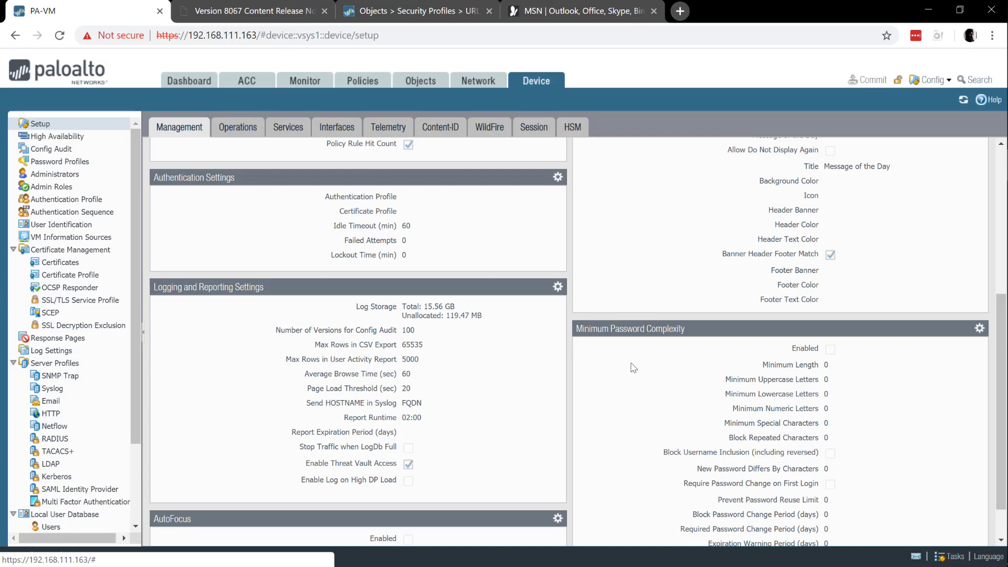
{"action": "scroll", "coordinate": [639, 370], "scroll_direction": "down", "scroll_amount": 1}
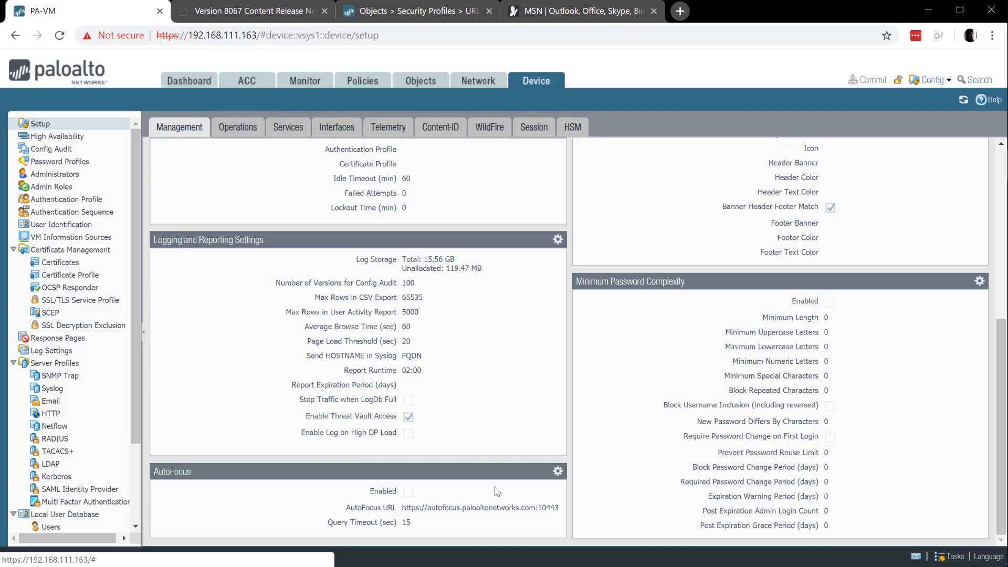
{"action": "scroll", "coordinate": [497, 491], "scroll_direction": "up", "scroll_amount": 6}
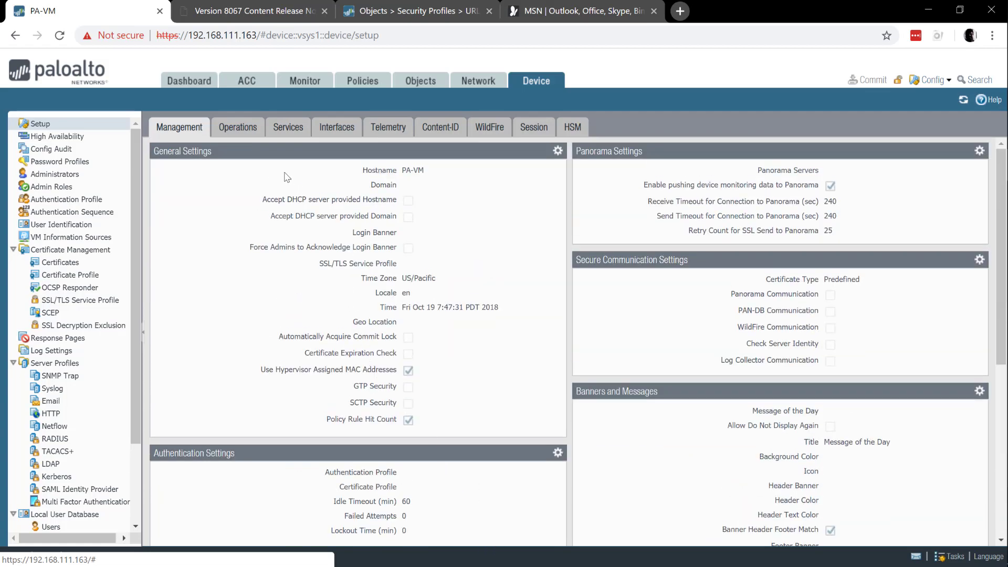
- View the setup's configuration operations and the prompt for reverting to the last saved configuration, declining the revert
{"action": "left_click", "coordinate": [241, 131]}
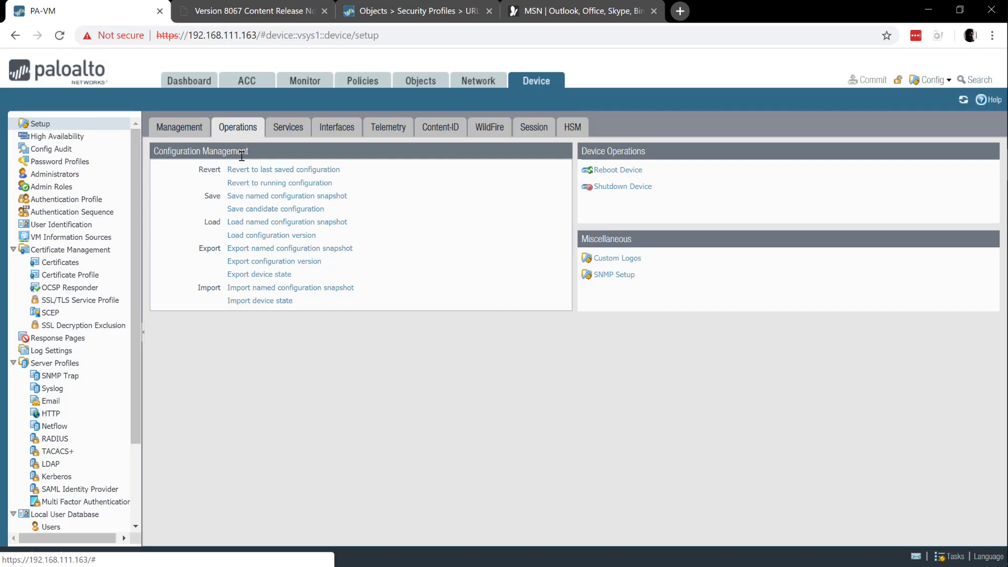
{"action": "left_click", "coordinate": [247, 171]}
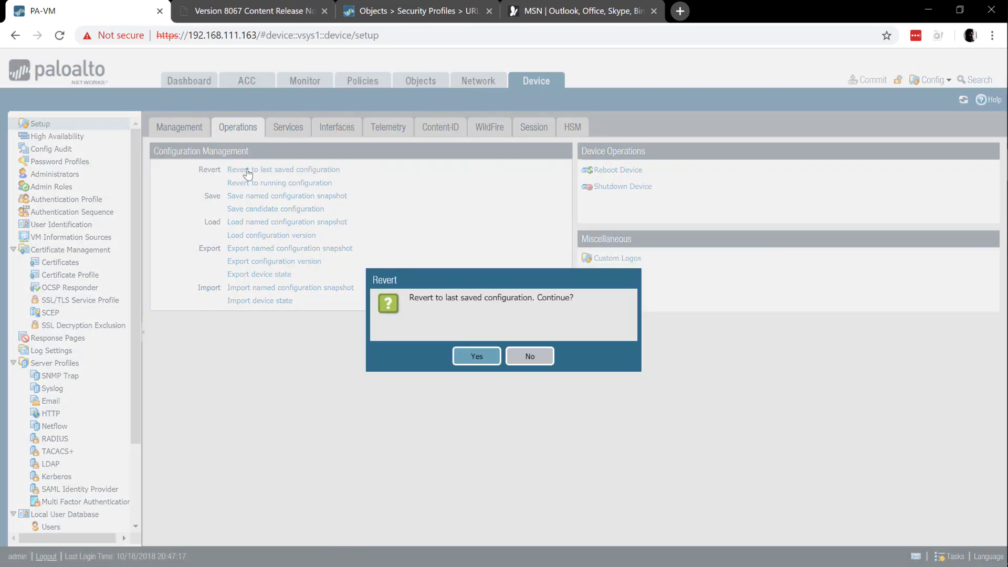
{"action": "left_click", "coordinate": [529, 355]}
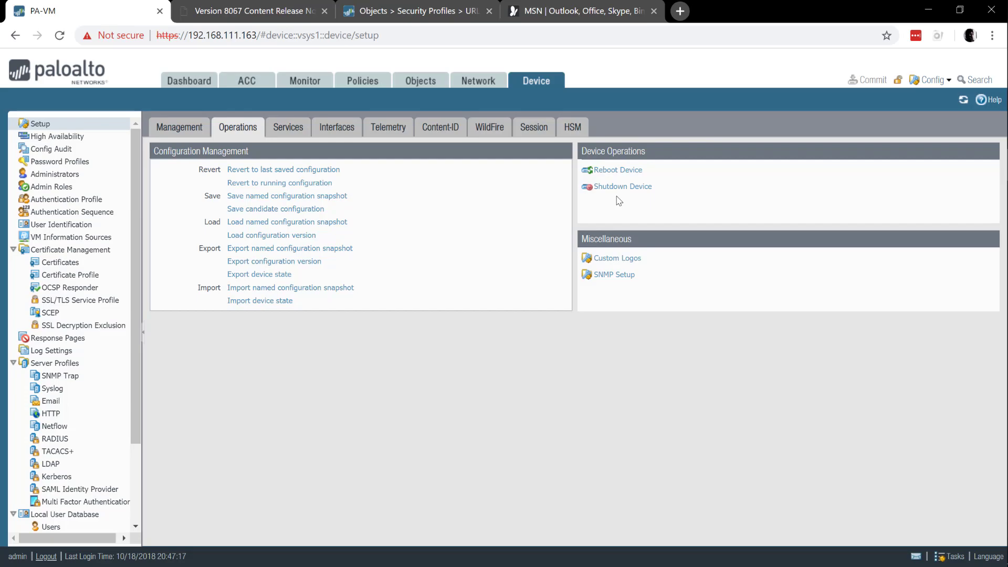
- View the device's Services setup and open the settings of the Management interface
{"action": "left_click", "coordinate": [287, 133]}
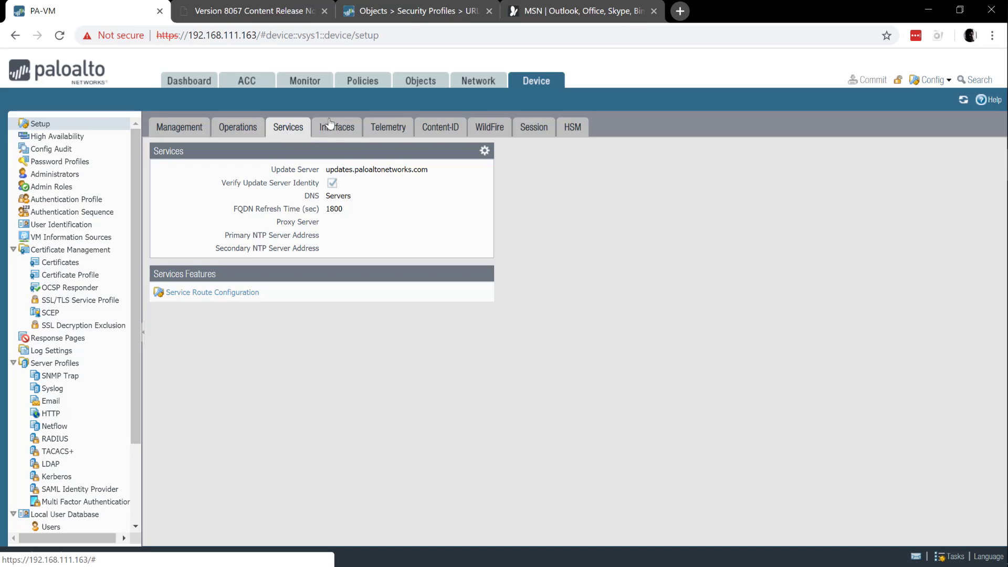
{"action": "left_click", "coordinate": [334, 129]}
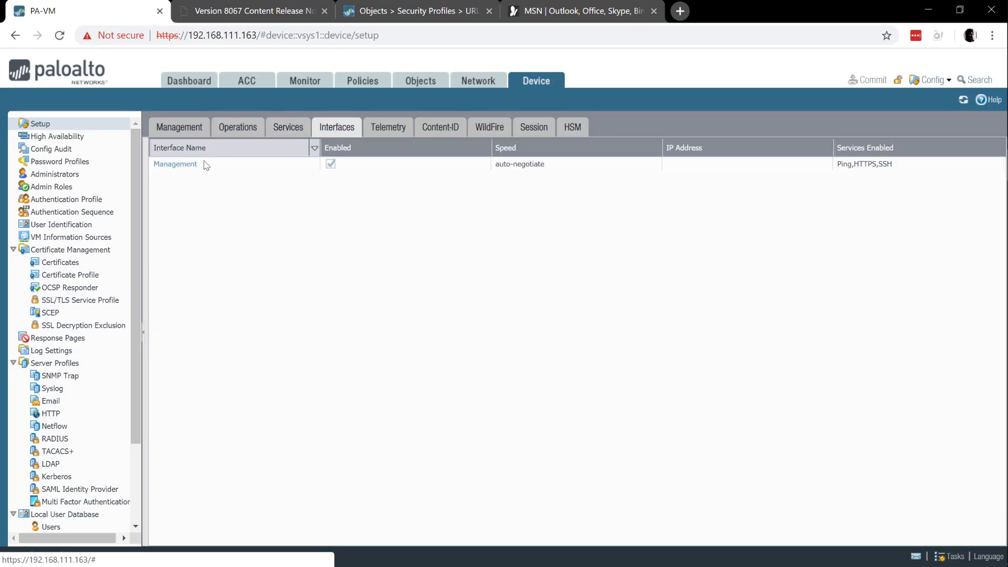
{"action": "left_click", "coordinate": [193, 168]}
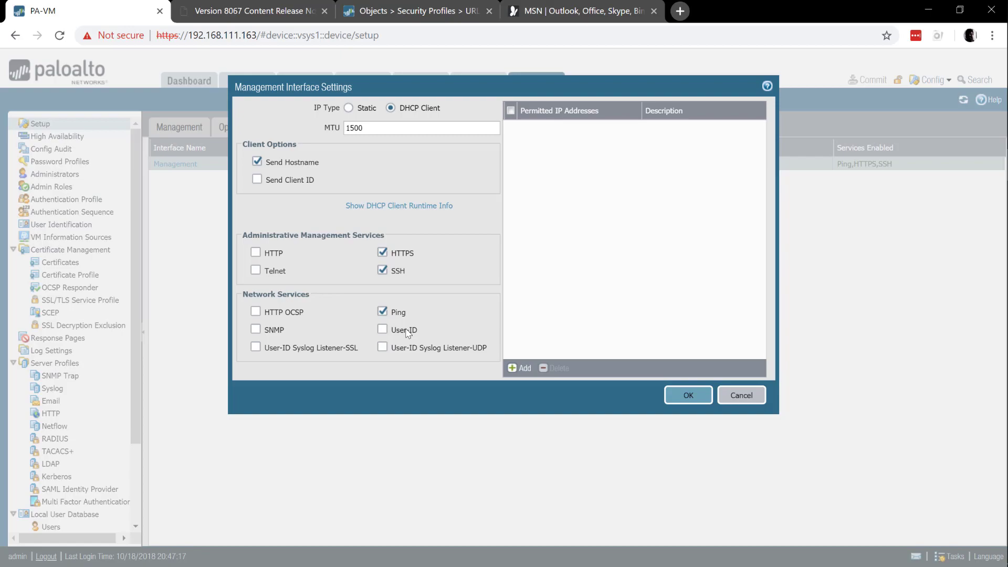
- Try adding a permitted IP address entry and switching the Management interface's IP type to Static, and discard the changes
{"action": "left_click", "coordinate": [516, 368]}
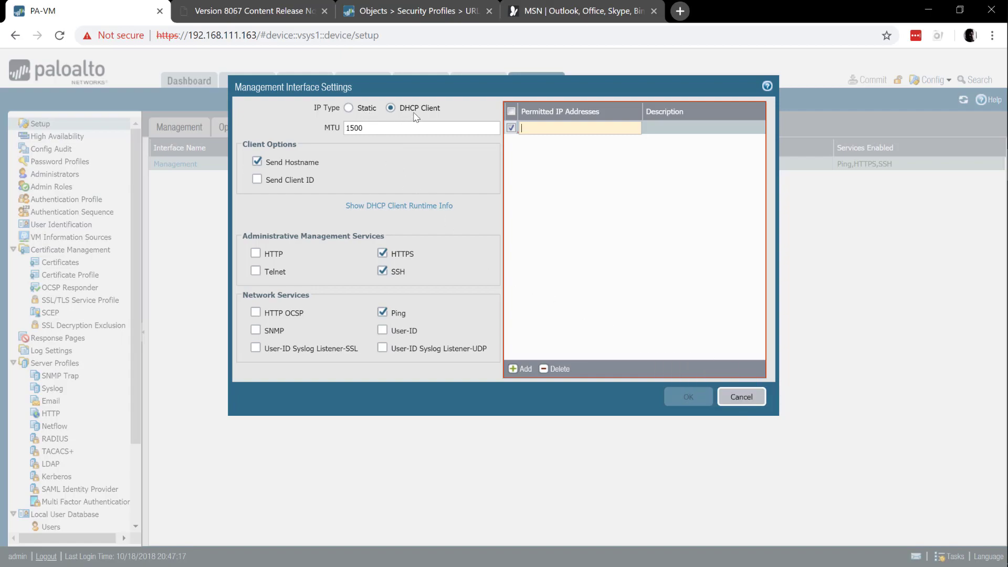
{"action": "left_click", "coordinate": [348, 109]}
{"action": "left_click", "coordinate": [349, 108]}
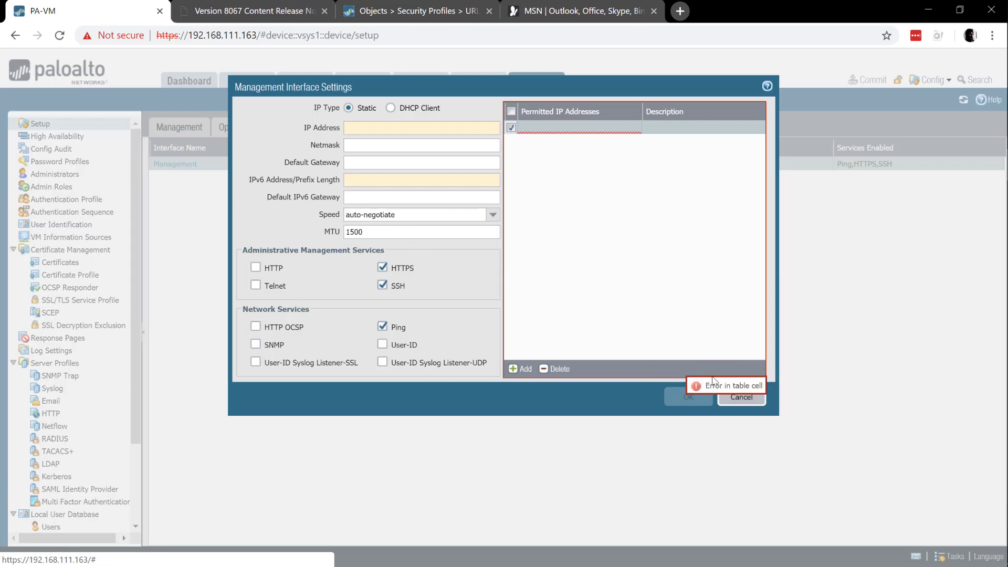
{"action": "left_click", "coordinate": [735, 399]}
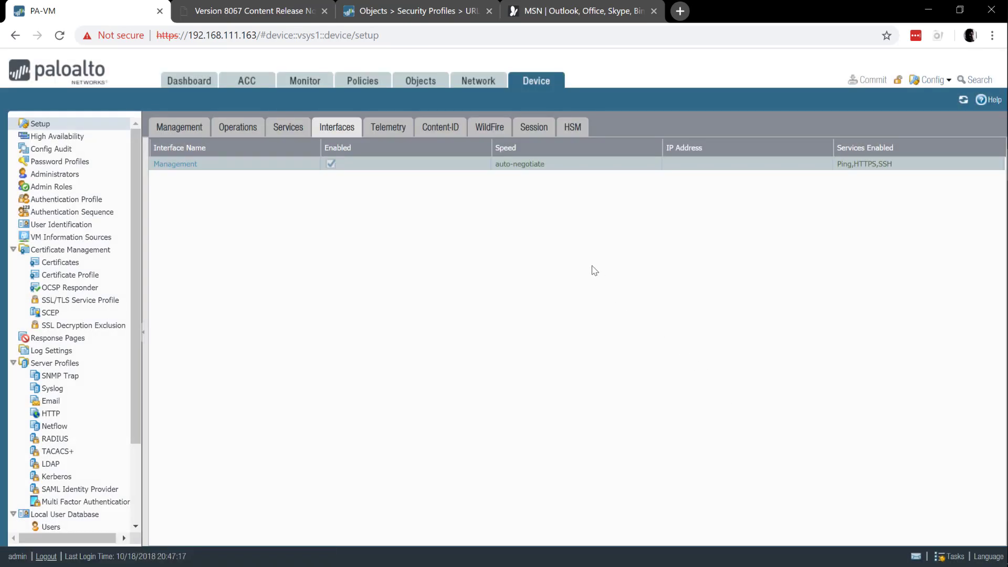
- Review the device's Telemetry, Content-ID, WildFire and Session setup in turn
{"action": "left_click", "coordinate": [384, 130]}
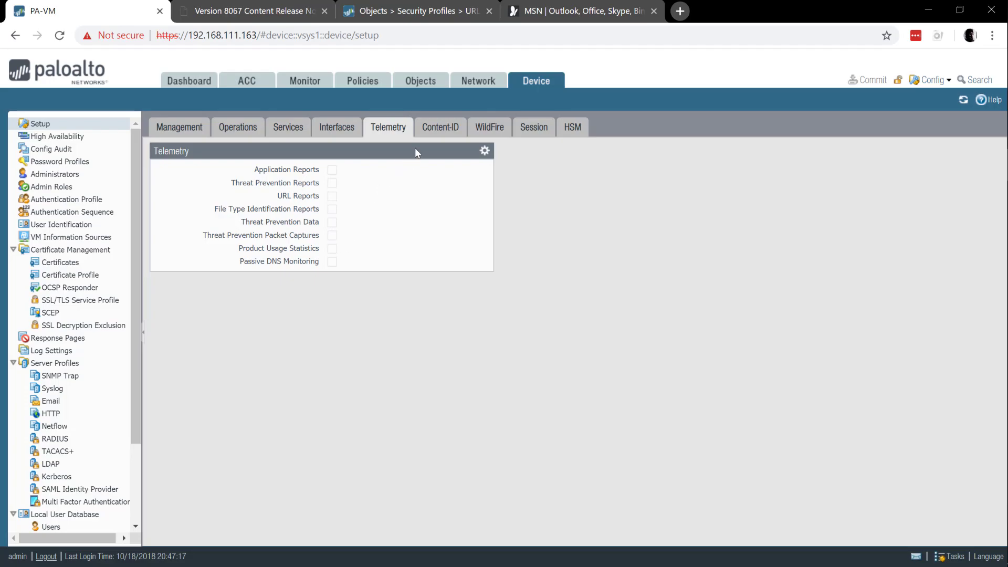
{"action": "left_click", "coordinate": [432, 128]}
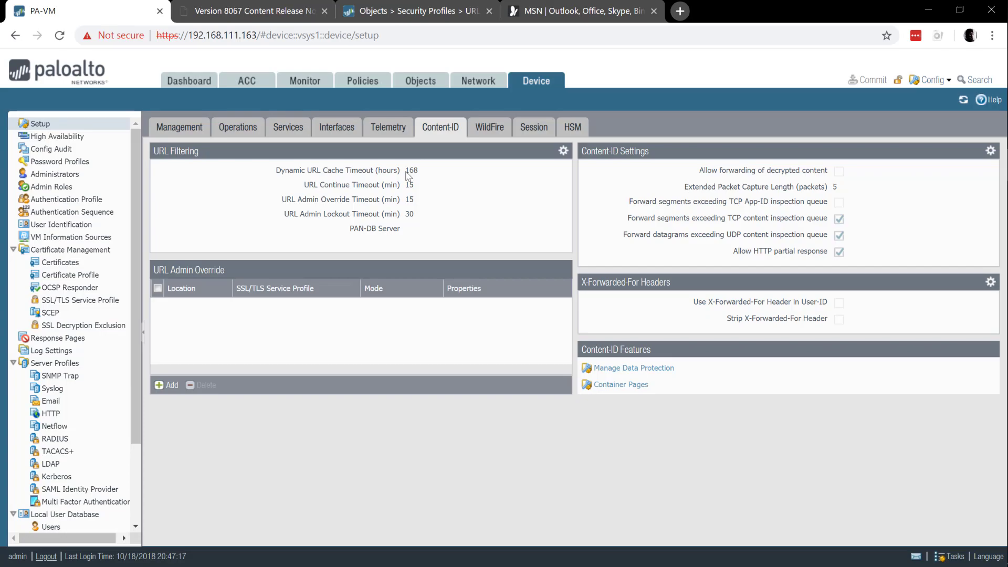
{"action": "left_click", "coordinate": [488, 128]}
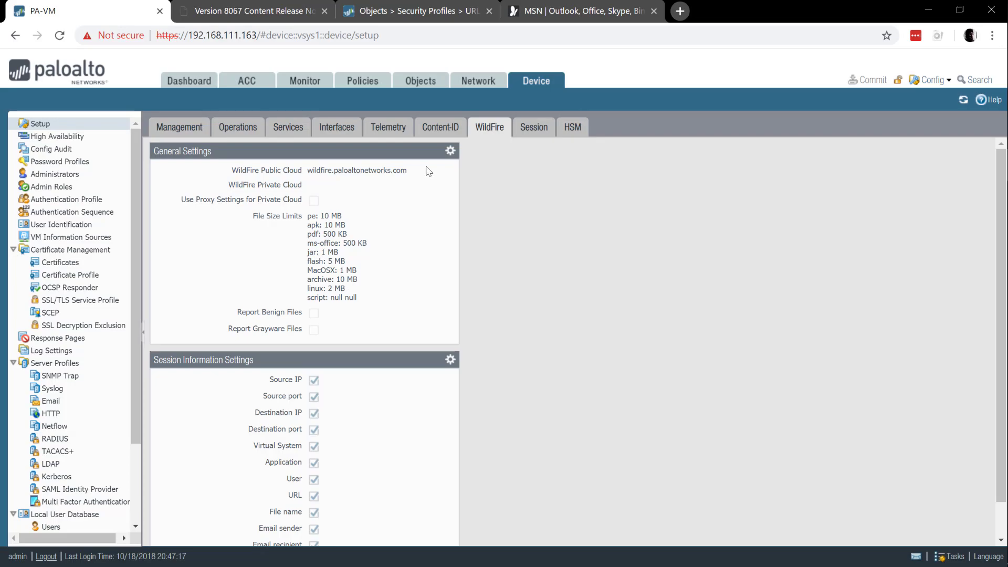
{"action": "left_click", "coordinate": [525, 130]}
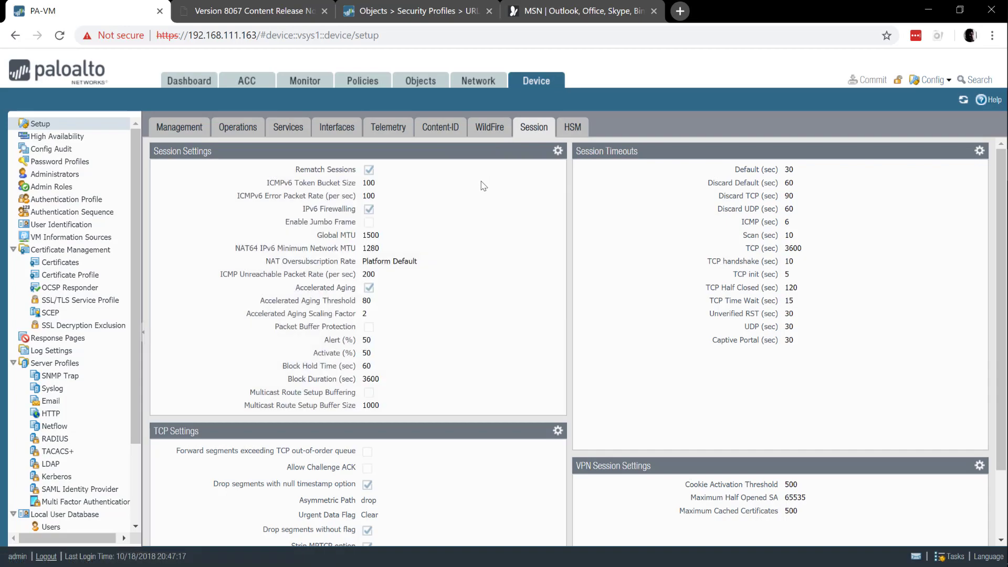
- Review the rest of the device's Session setup, including TCP and decryption settings, and the HSM provider setup
{"action": "scroll", "coordinate": [484, 186], "scroll_direction": "down", "scroll_amount": 3}
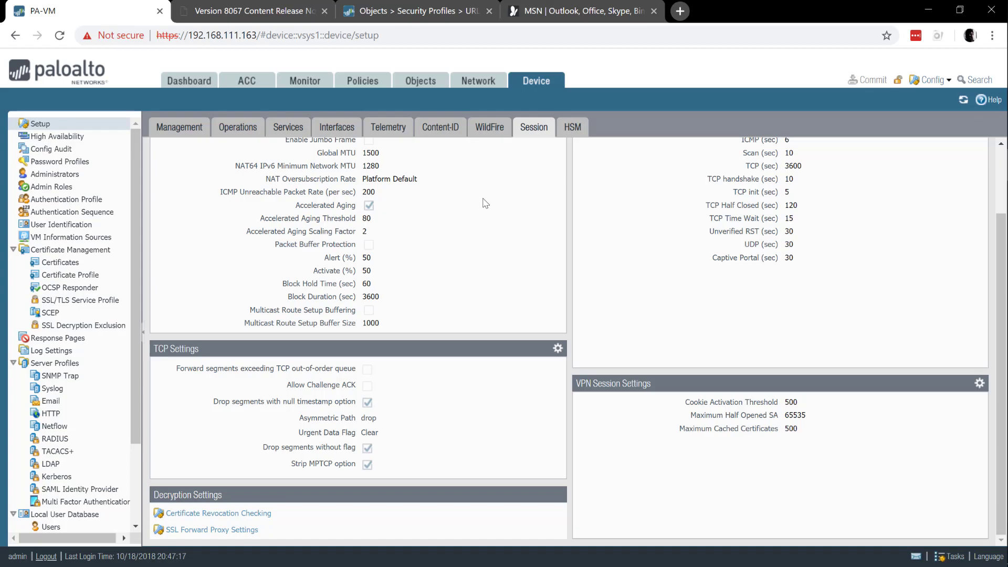
{"action": "scroll", "coordinate": [486, 204], "scroll_direction": "up", "scroll_amount": 3}
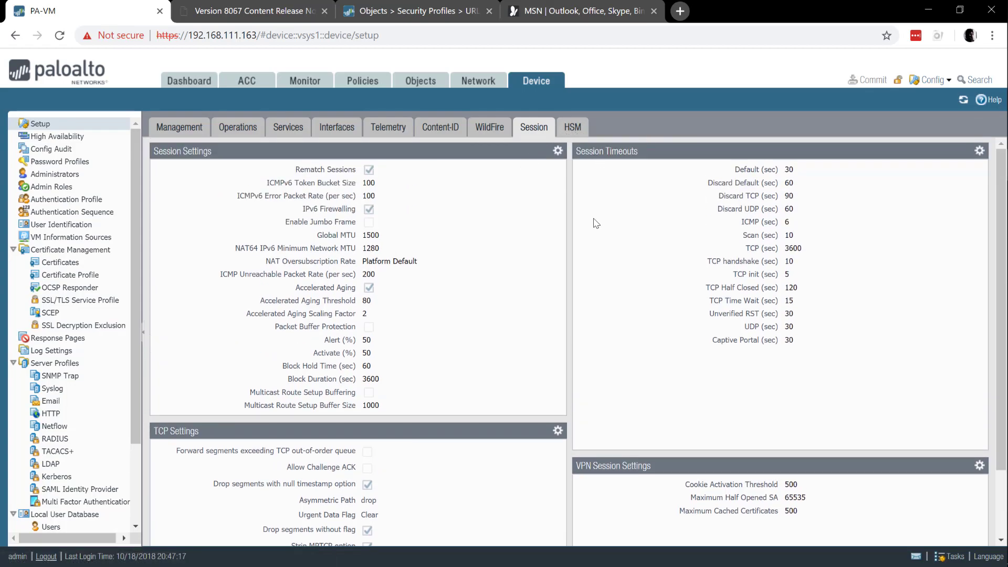
{"action": "left_click", "coordinate": [576, 127]}
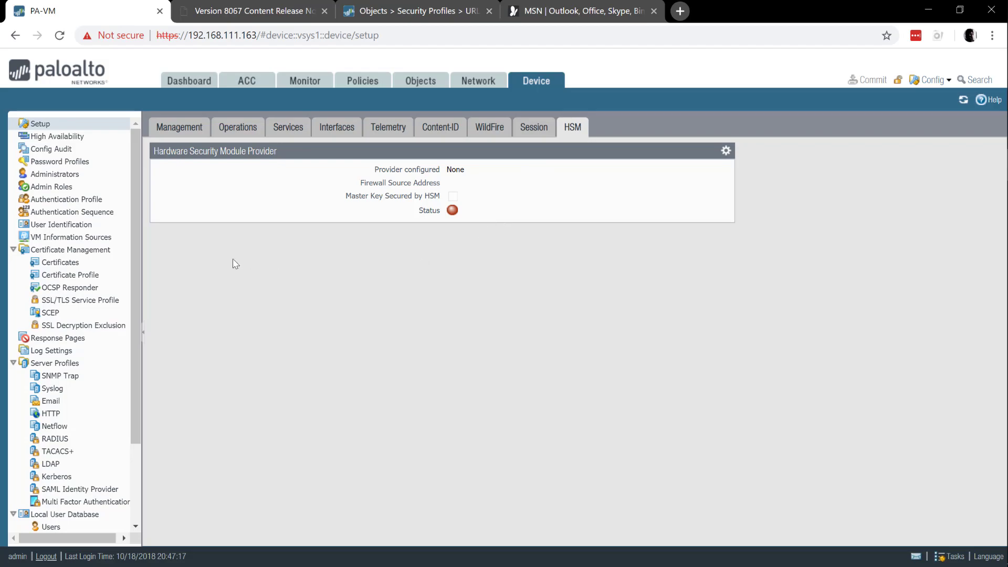
- View the device's High Availability settings, password profiles and administrator accounts in turn
{"action": "left_click", "coordinate": [83, 142]}
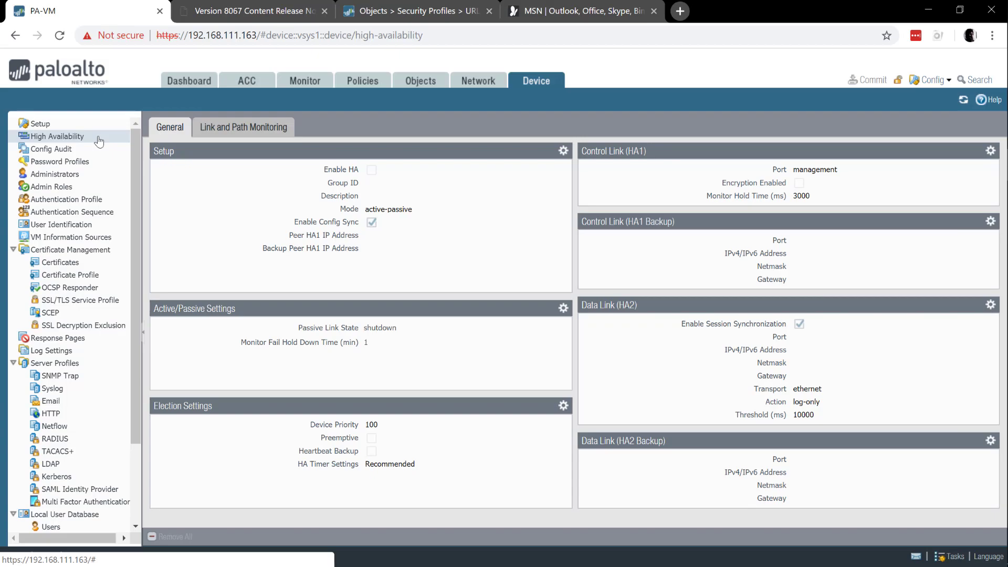
{"action": "left_click", "coordinate": [61, 164]}
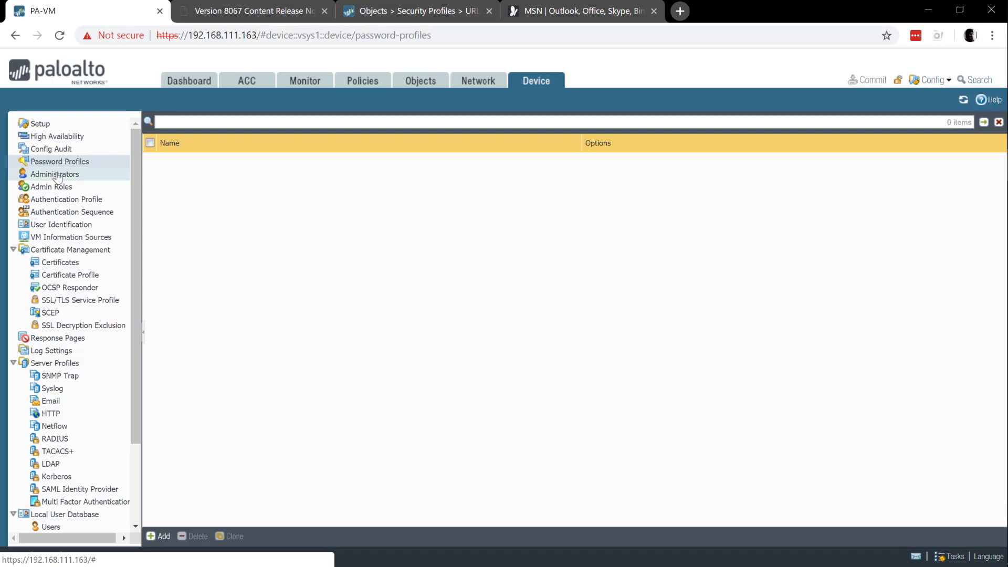
{"action": "left_click", "coordinate": [57, 177]}
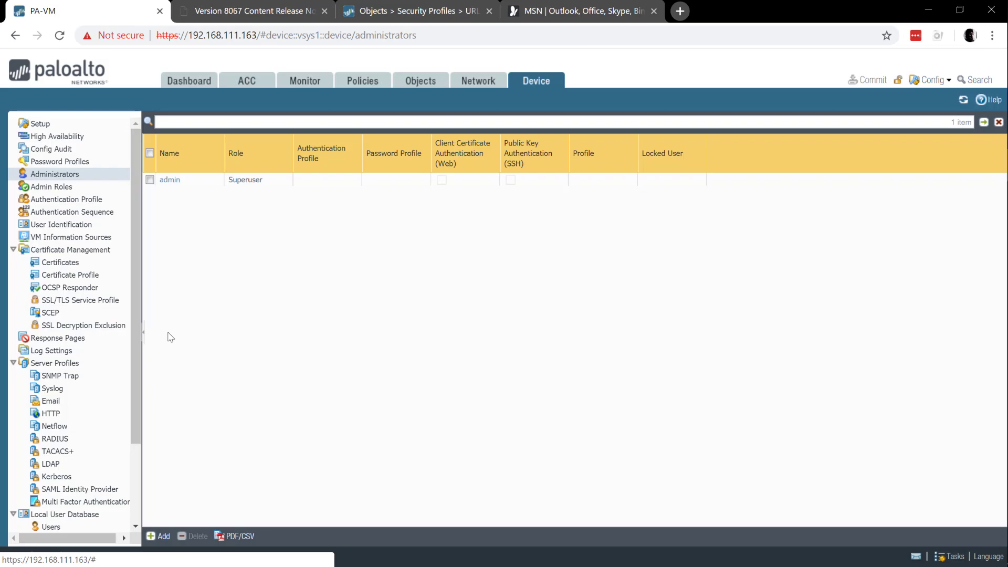
- Review the network's Ethernet interfaces and security zones
{"action": "left_click", "coordinate": [470, 84]}
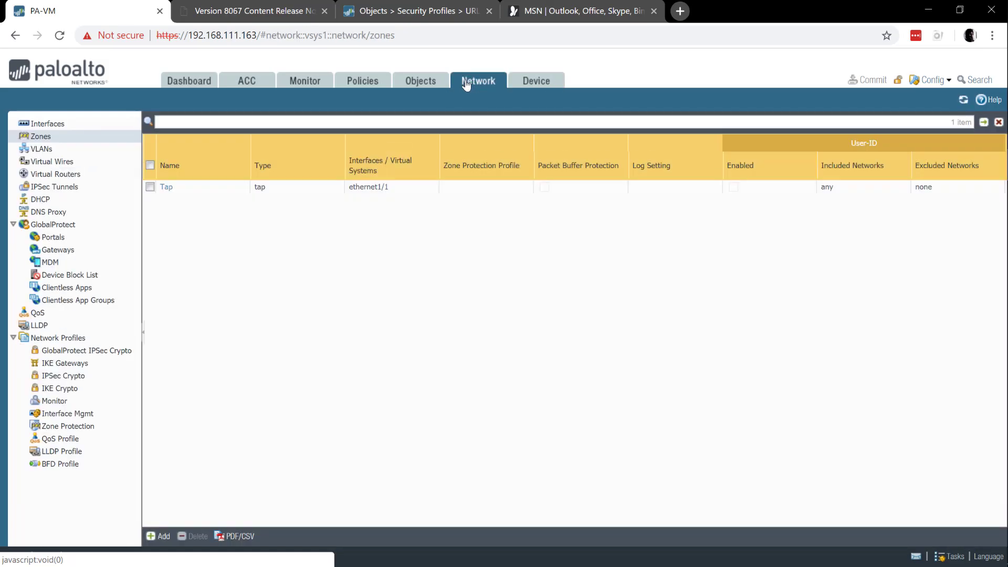
{"action": "left_click", "coordinate": [53, 126]}
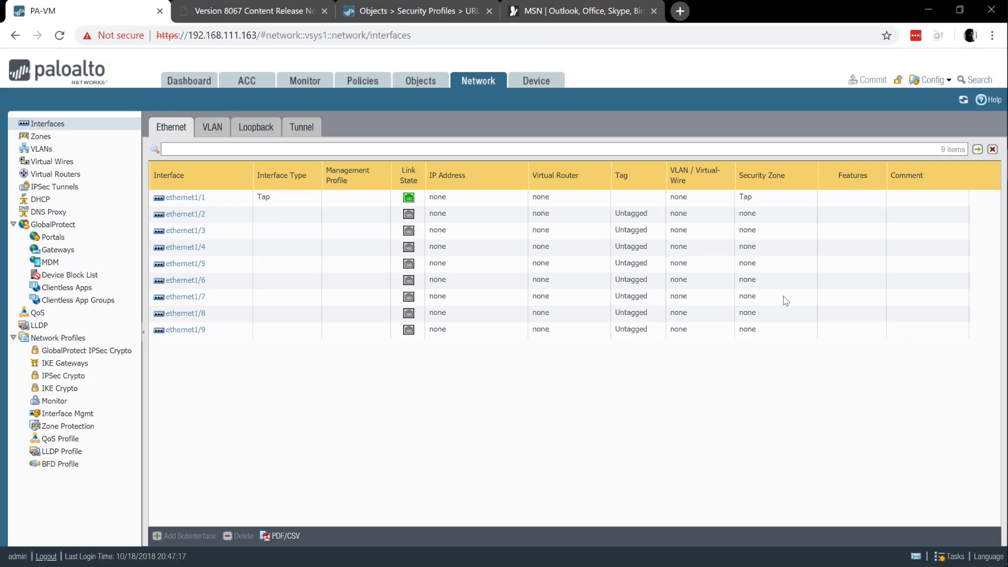
{"action": "left_click", "coordinate": [42, 141]}
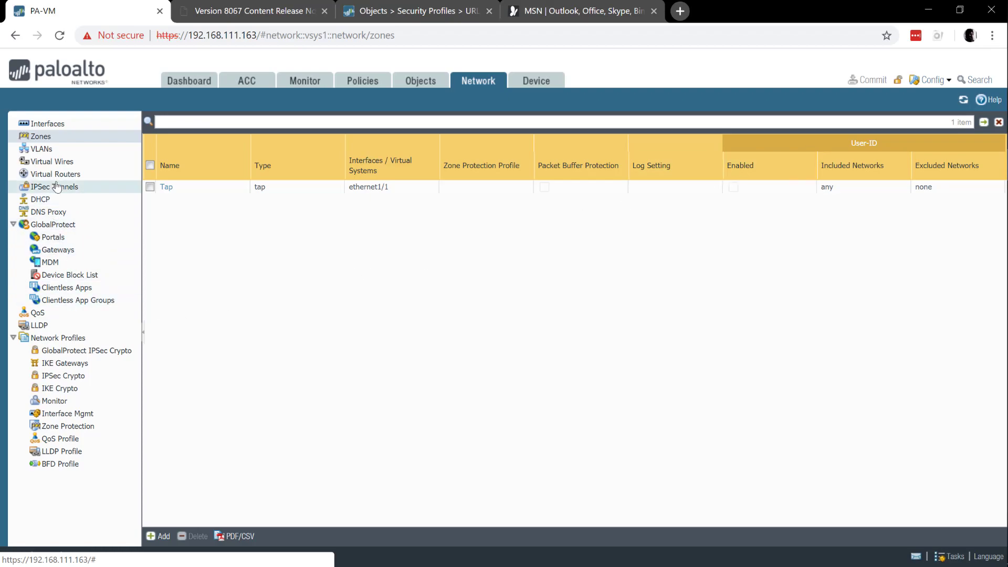
- Look through the network's VLANs, virtual wires, virtual routers, DHCP servers and DNS proxy configuration
{"action": "left_click", "coordinate": [60, 155]}
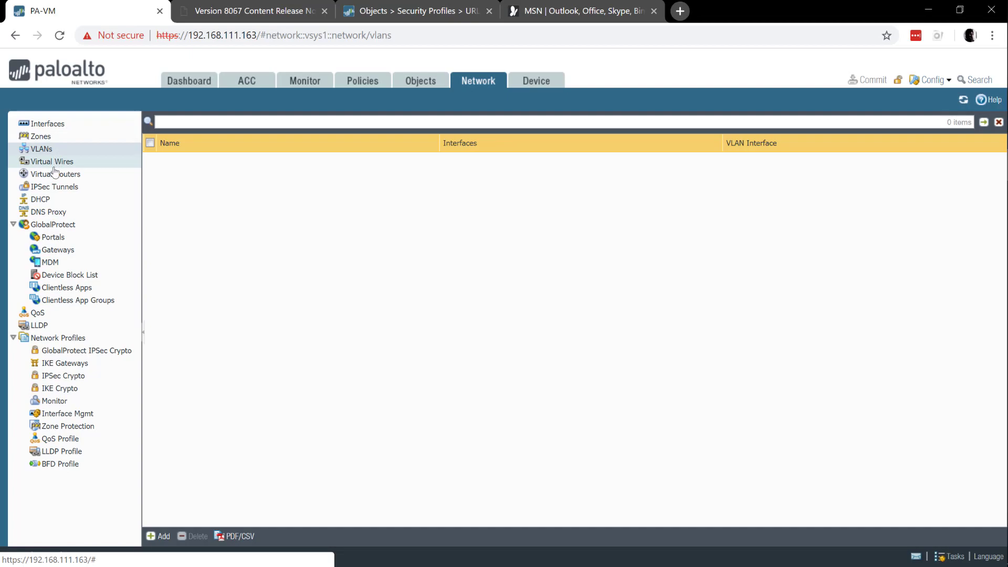
{"action": "left_click", "coordinate": [54, 167]}
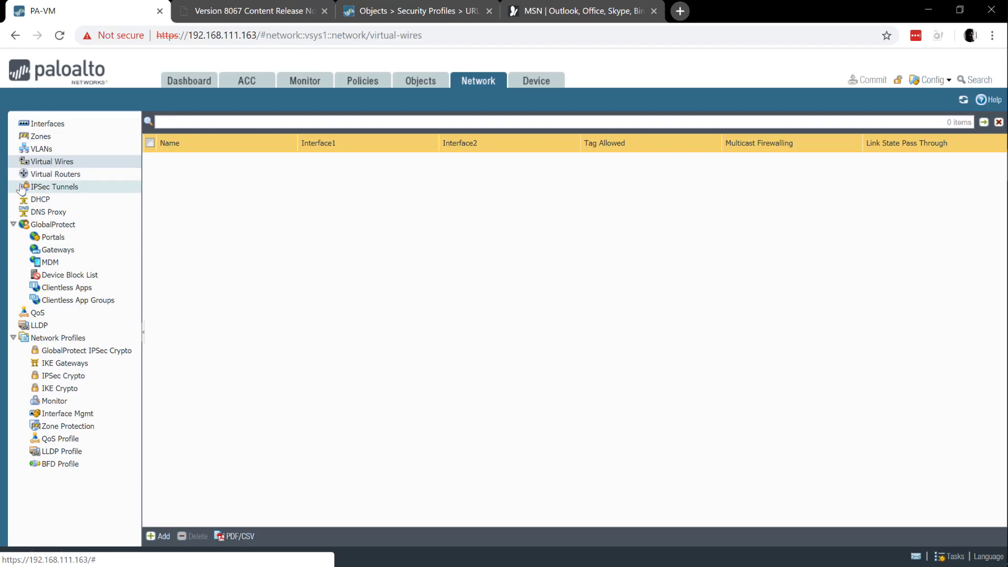
{"action": "left_click", "coordinate": [32, 180]}
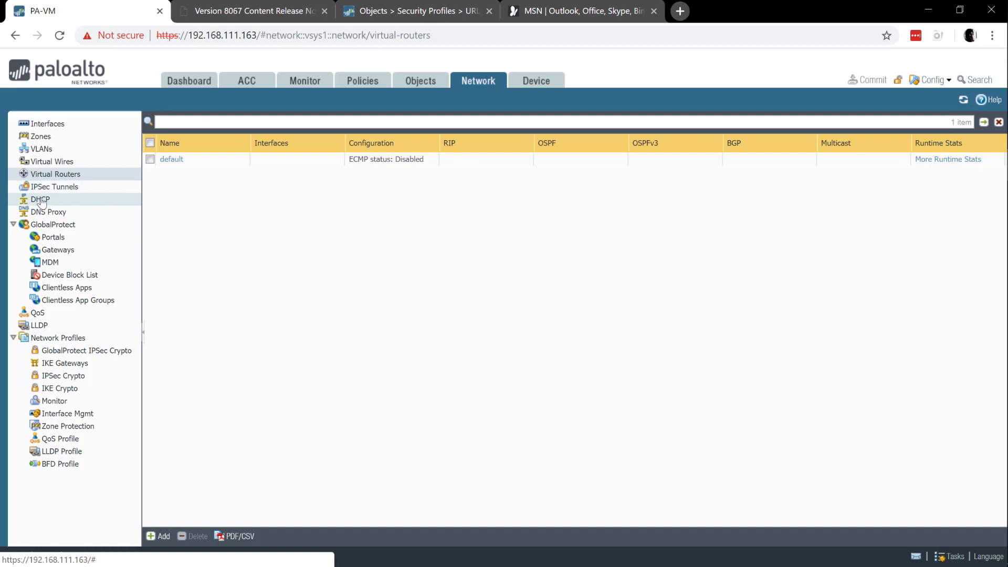
{"action": "left_click", "coordinate": [44, 202]}
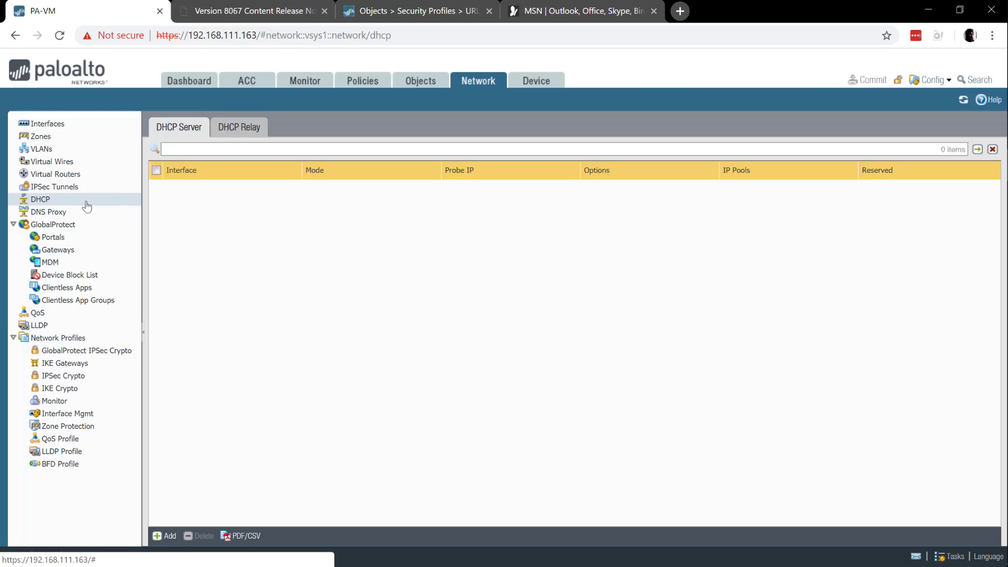
{"action": "left_click", "coordinate": [48, 211]}
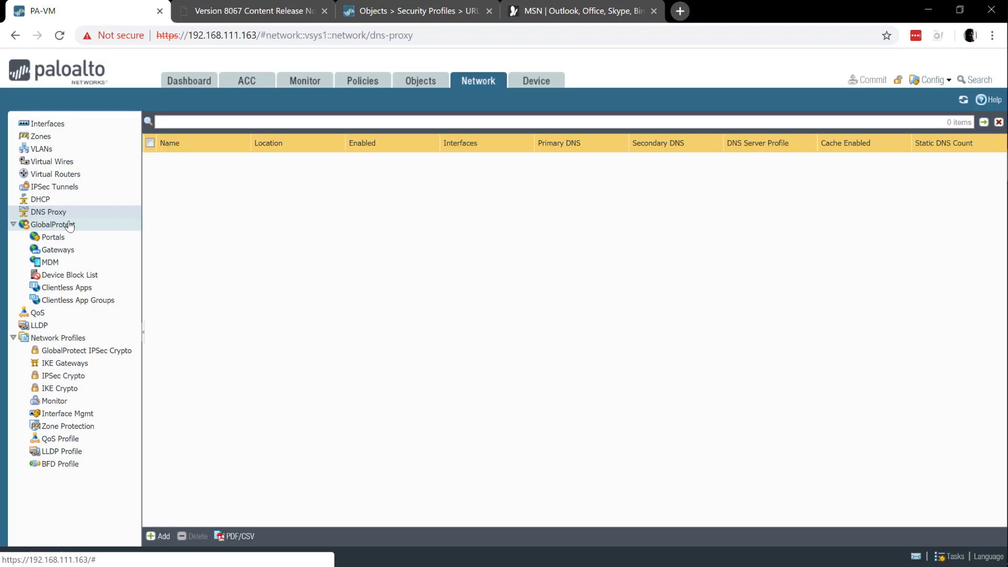
- Return to the File Blocking security profiles among the firewall's objects
{"action": "left_click", "coordinate": [442, 84]}
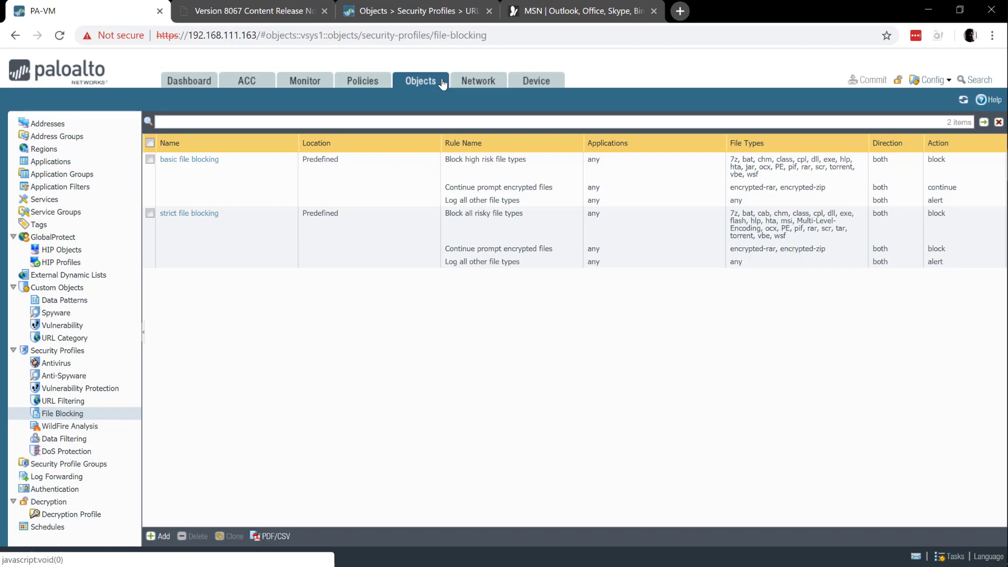
{"action": "mouse_move", "coordinate": [994, 190]}
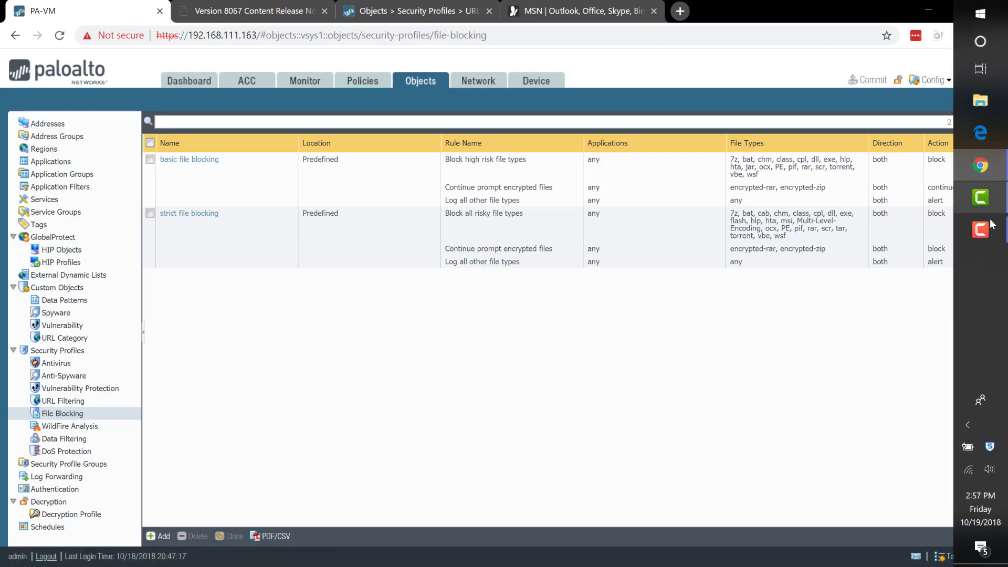